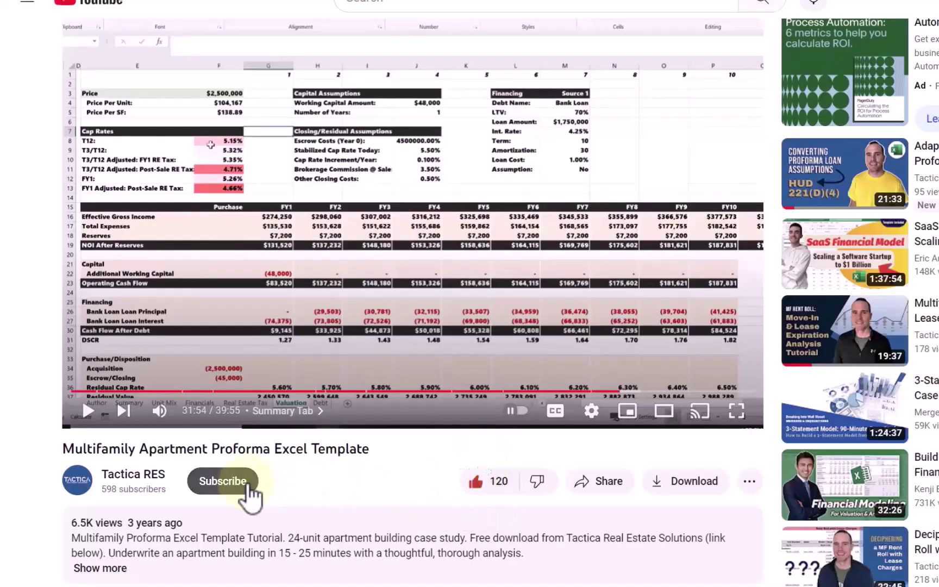
Step: Subscribe to the multifamily proforma template channel and bring up its notification bell options
click(248, 496)
click(284, 482)
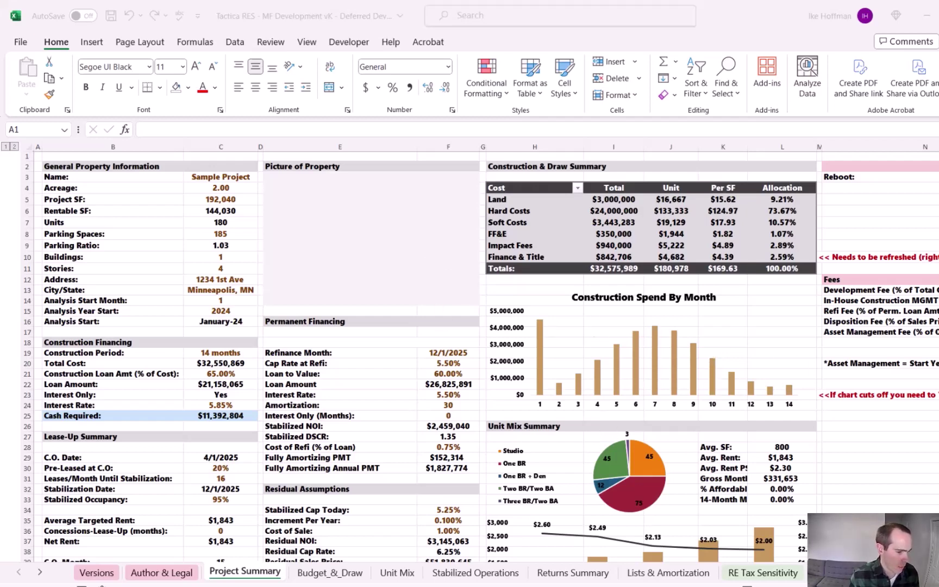
Step: Scroll Project Summary right to the Fees table: 3.00% Development Fee of $976,526
scroll(814, 419, right, 5)
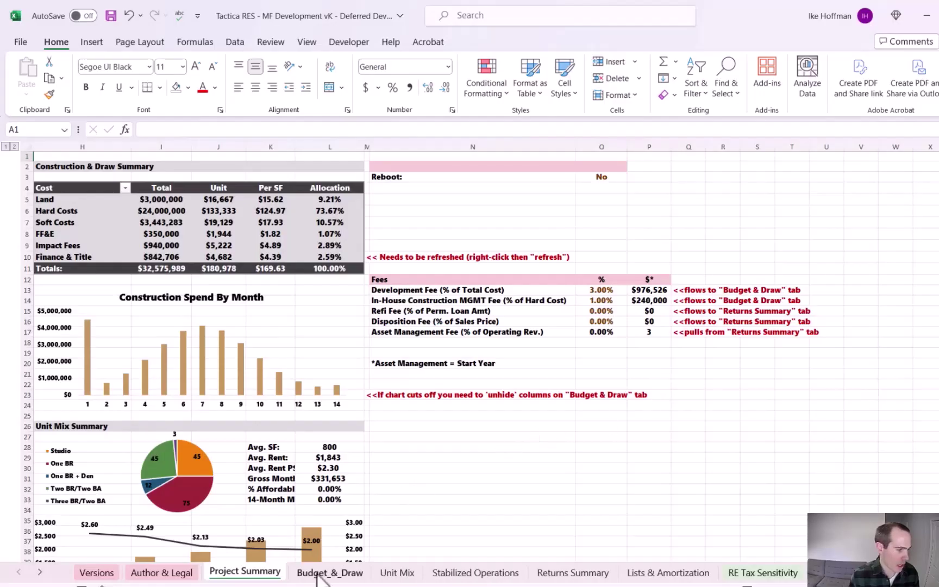
Step: On Budget_&_Draw, inspect the Developer Fee's draw method and its monthly spreading formula
click(314, 580)
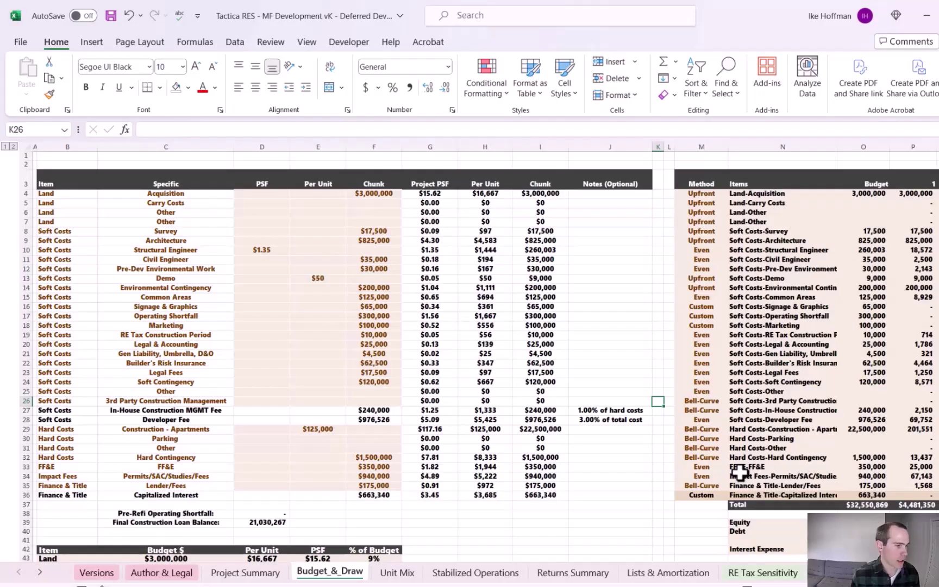
click(714, 417)
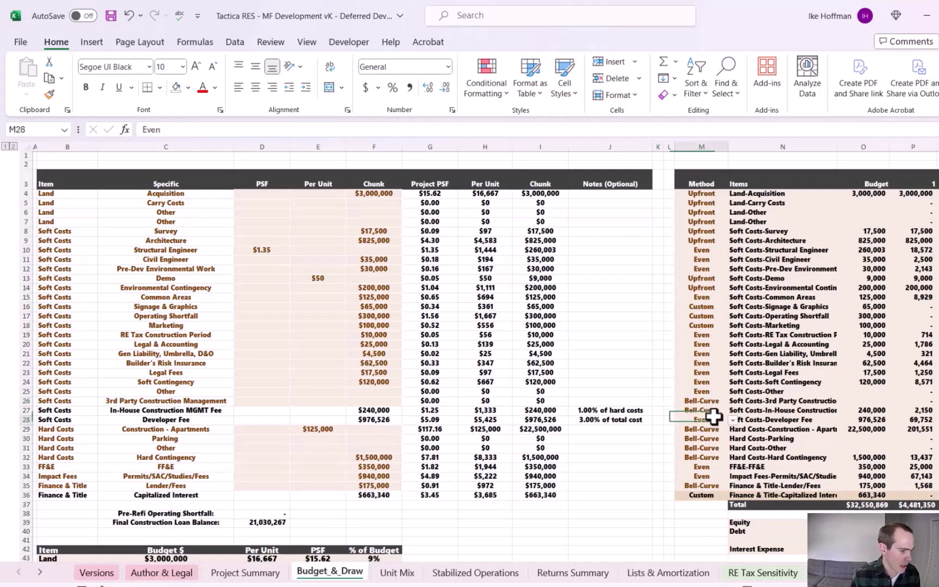
click(908, 420)
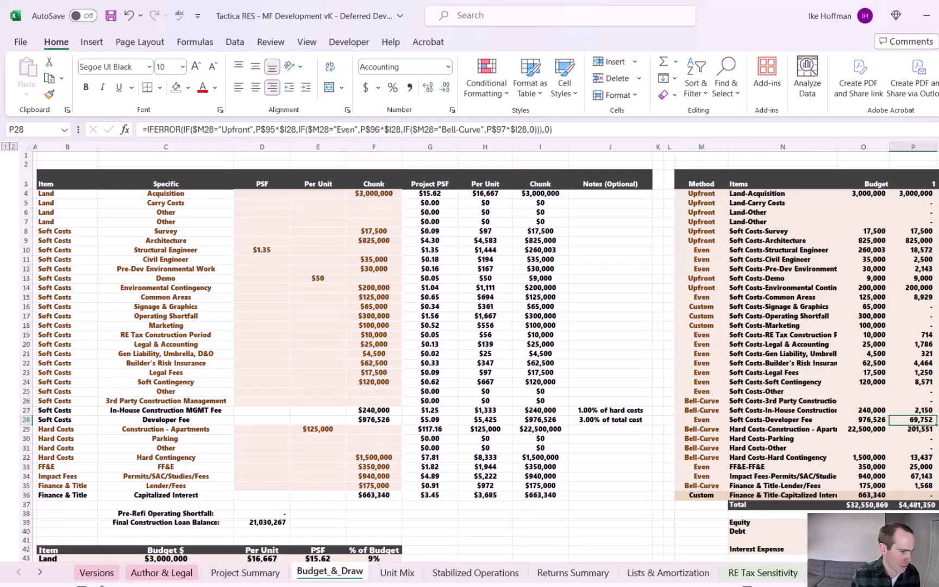
scroll(620, 421, right, 5)
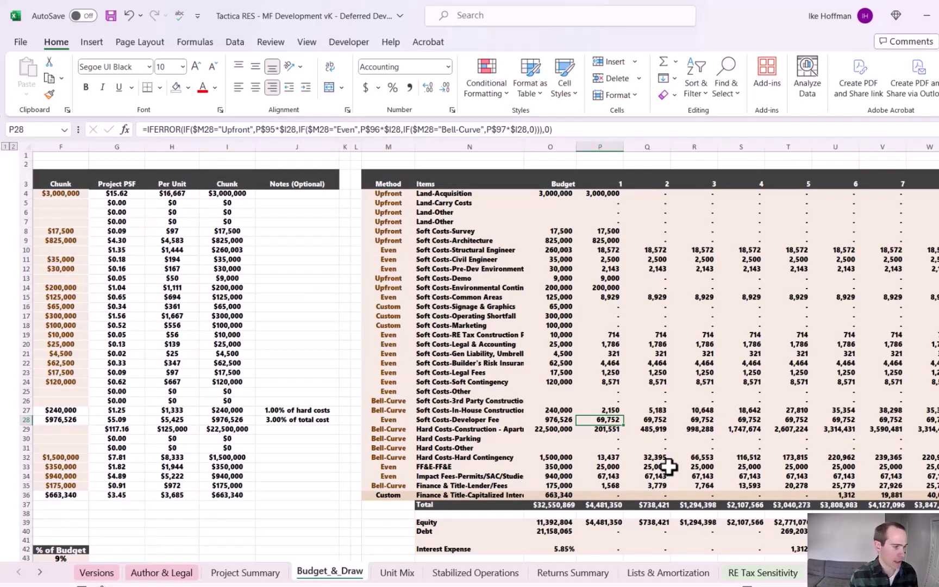
Step: Try Bell-Curve timing for the Developer Fee, then set it back to Even
click(394, 420)
click(420, 420)
click(396, 455)
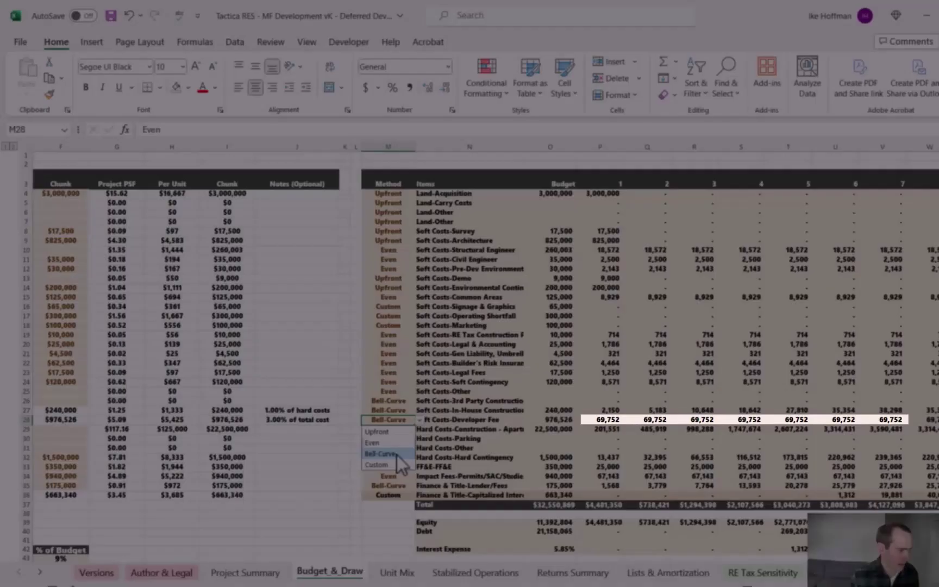
click(396, 454)
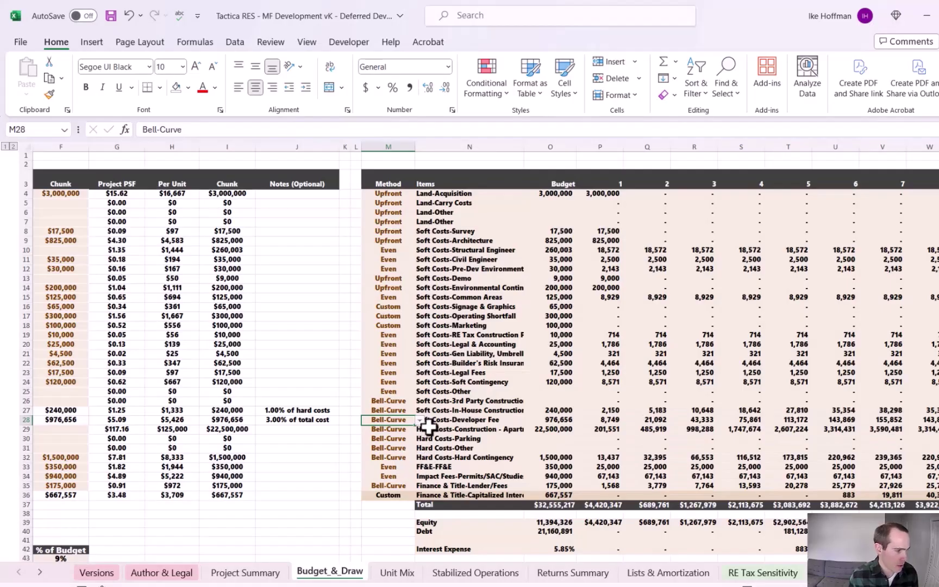
click(420, 420)
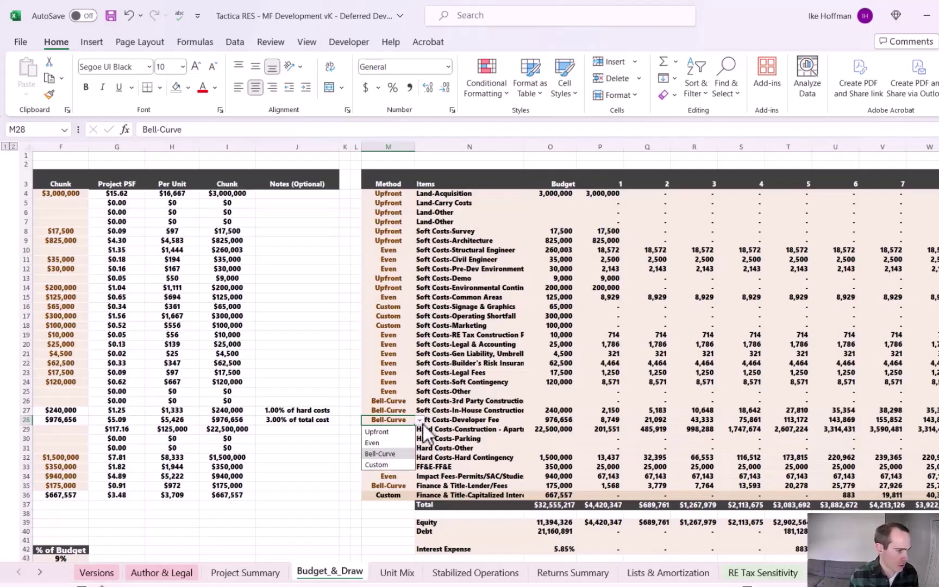
click(393, 442)
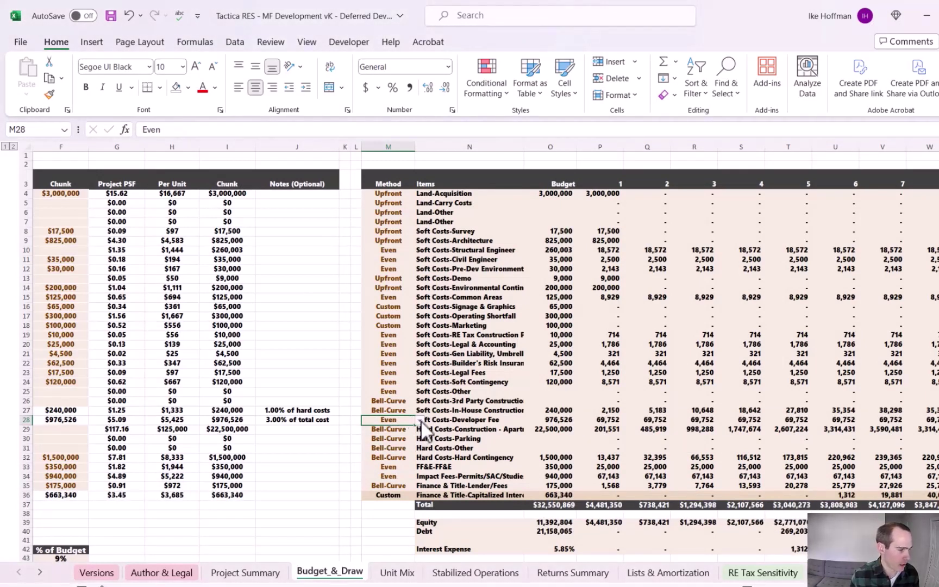
Step: Set the Developer Fee draw method in M28 to Custom, leaving a 975,537 balance
click(420, 421)
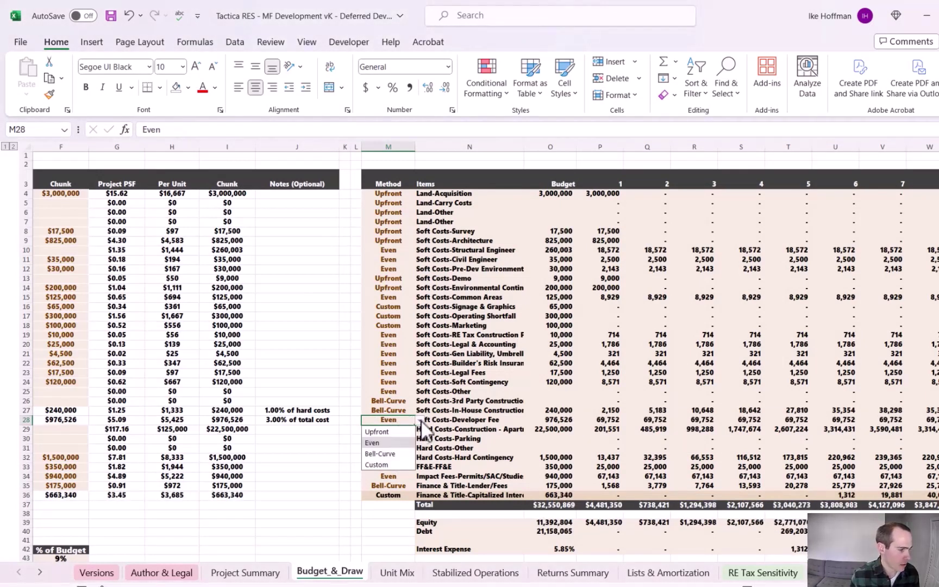
click(392, 465)
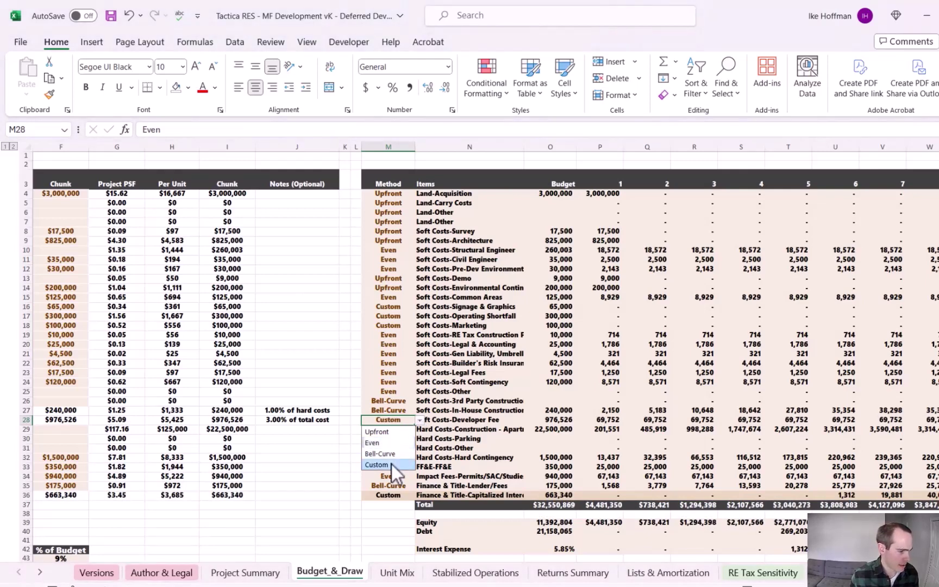
click(392, 465)
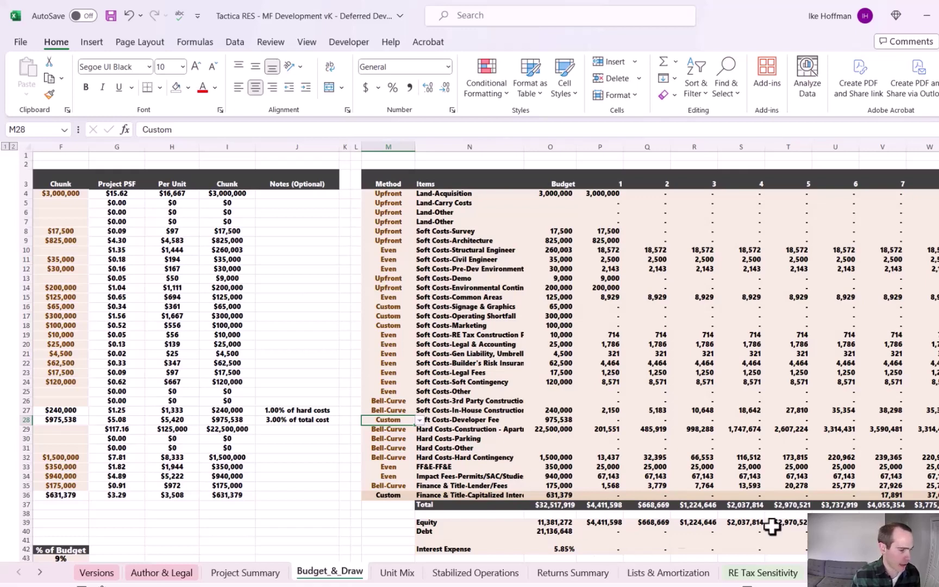
scroll(486, 351, right, 10)
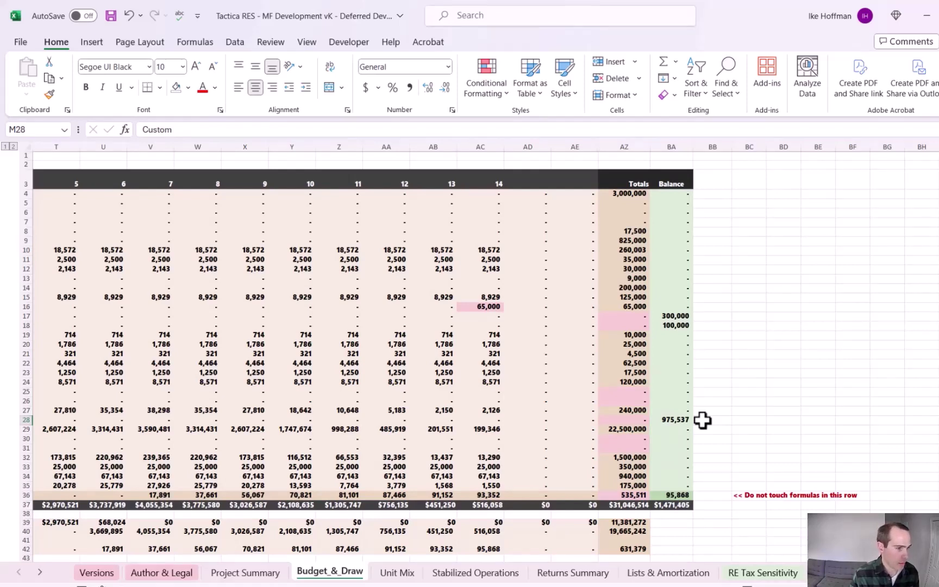
Step: Review Returns Summary's loan paydown and refinance proceeds, cross-checking loan figures on Project Summary
click(599, 576)
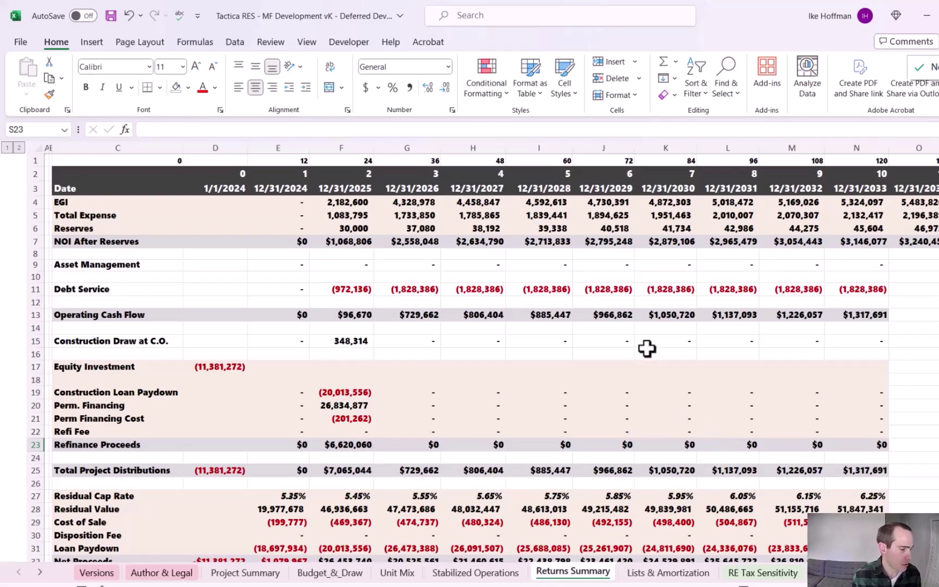
scroll(645, 351, down, 2)
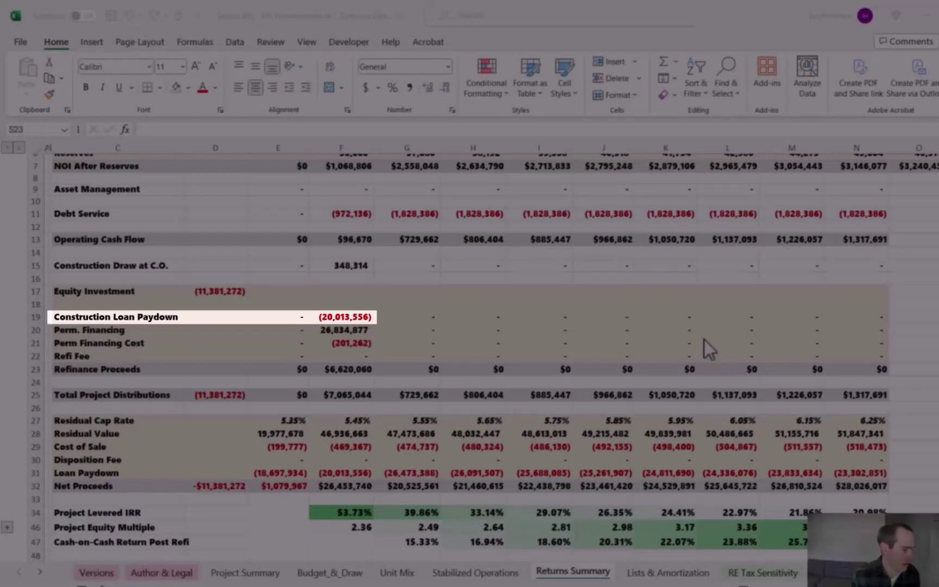
click(257, 574)
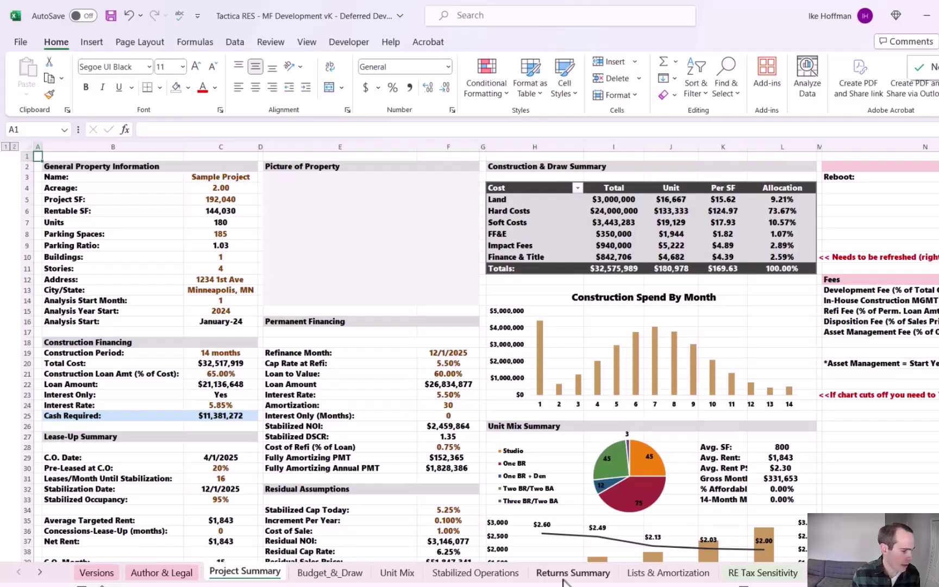
click(562, 575)
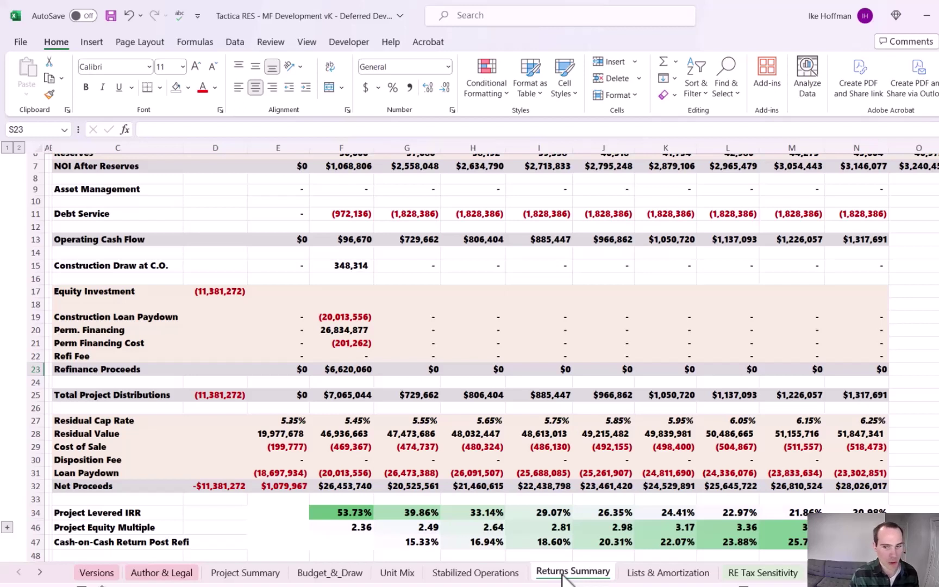
Step: Insert blank rows above Perm. Financing and above Disposition Fee on Returns Summary
click(70, 368)
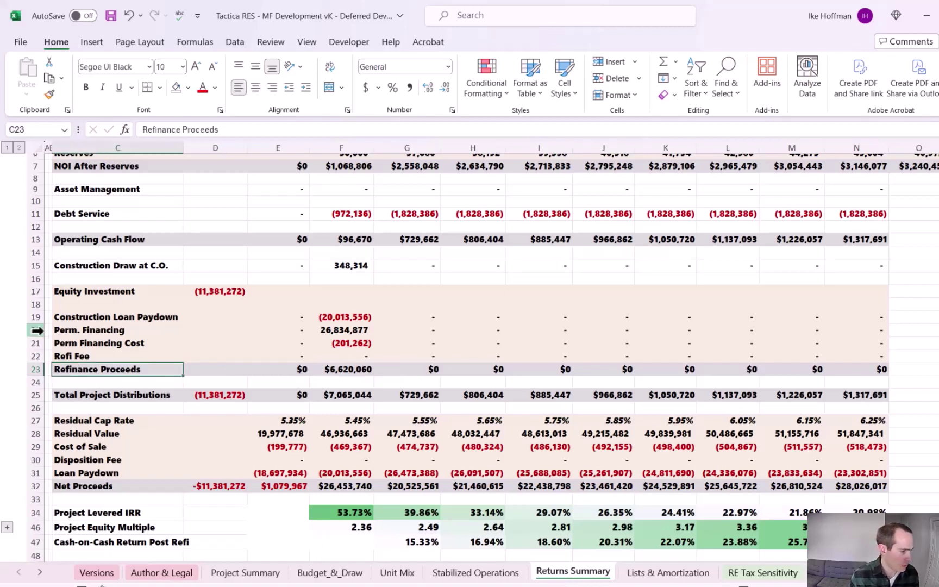
click(33, 330)
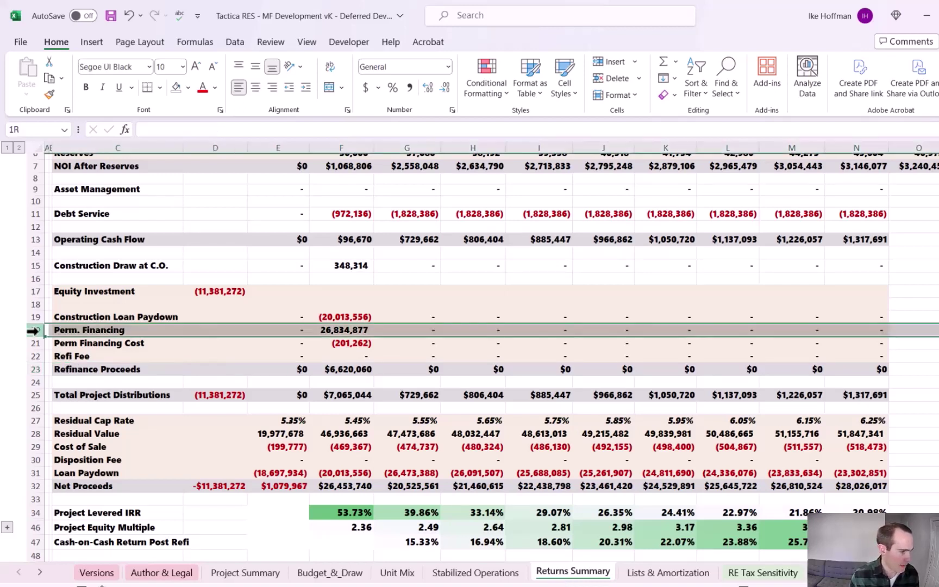
right_click(33, 330)
key(Escape)
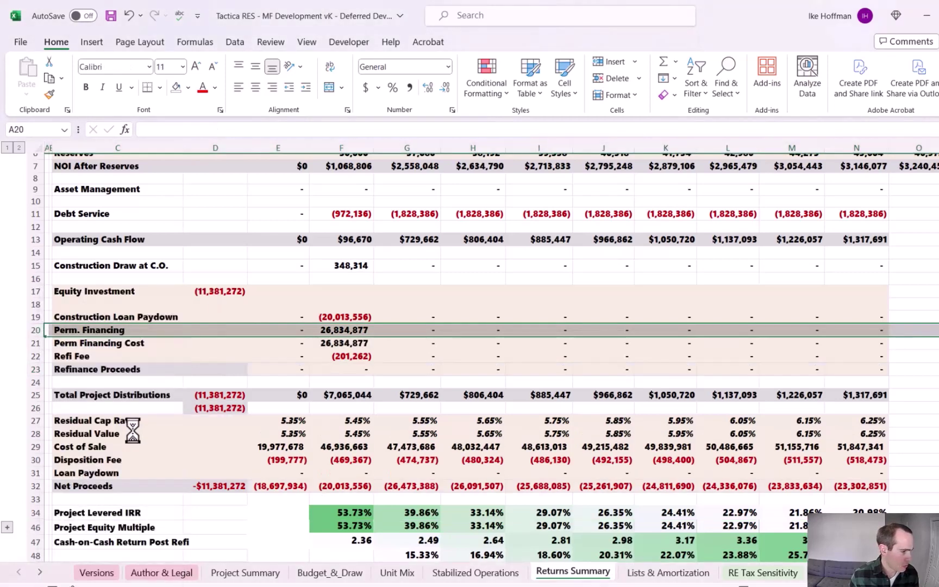
key(ctrl+shift+plus)
click(98, 472)
key(shift+space)
key(ctrl+shift+plus)
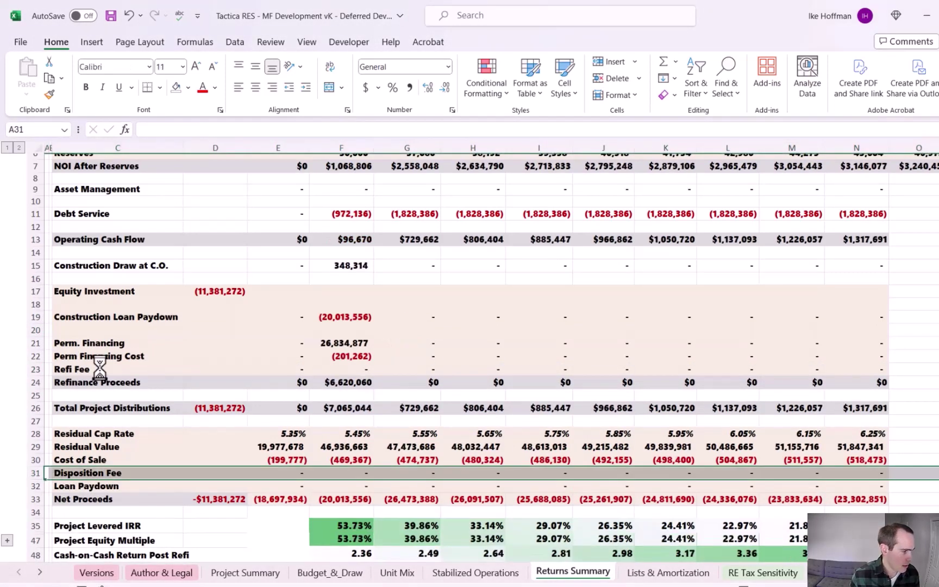
Step: Label both new rows 'Deferred Dev Fee' in C20 and C31
click(98, 330)
text(Deferred)
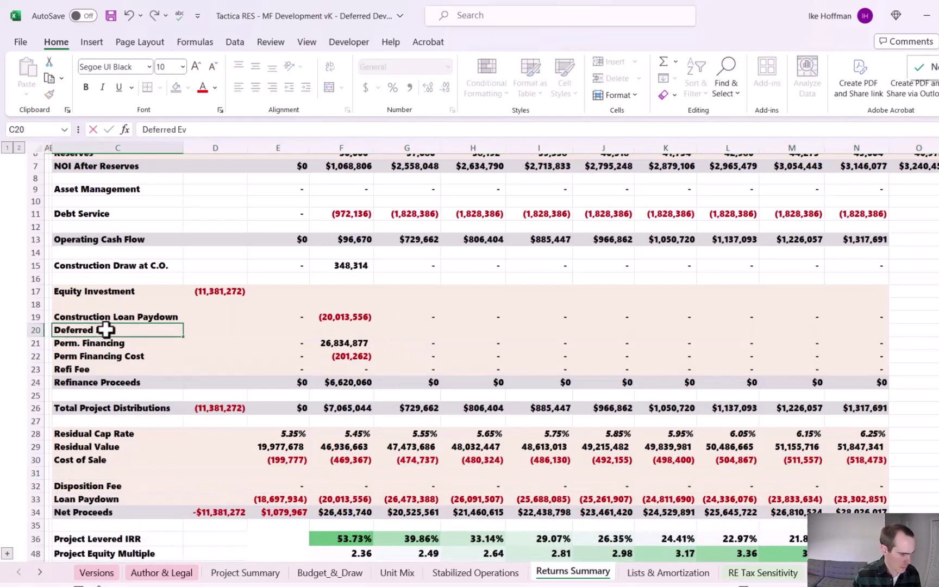
text( Dev Fee)
click(111, 316)
click(117, 328)
key(ctrl+c)
click(91, 469)
key(ctrl+v)
click(140, 430)
key(Escape)
click(152, 356)
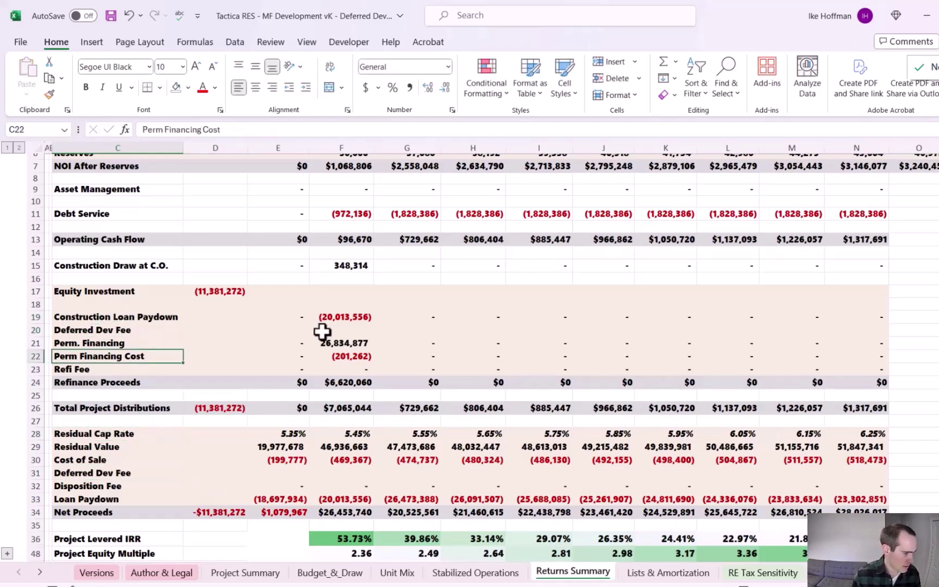
click(321, 331)
click(299, 331)
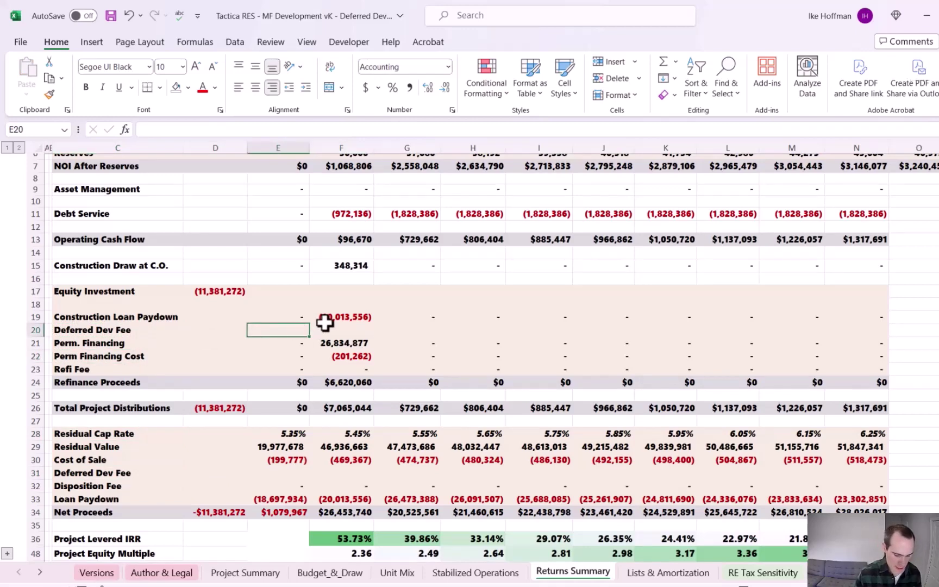
Step: Enter =IF(E19=0,0,-'Project Summary'!$P$13) in E20 for the deferred developer fee
text(=if()
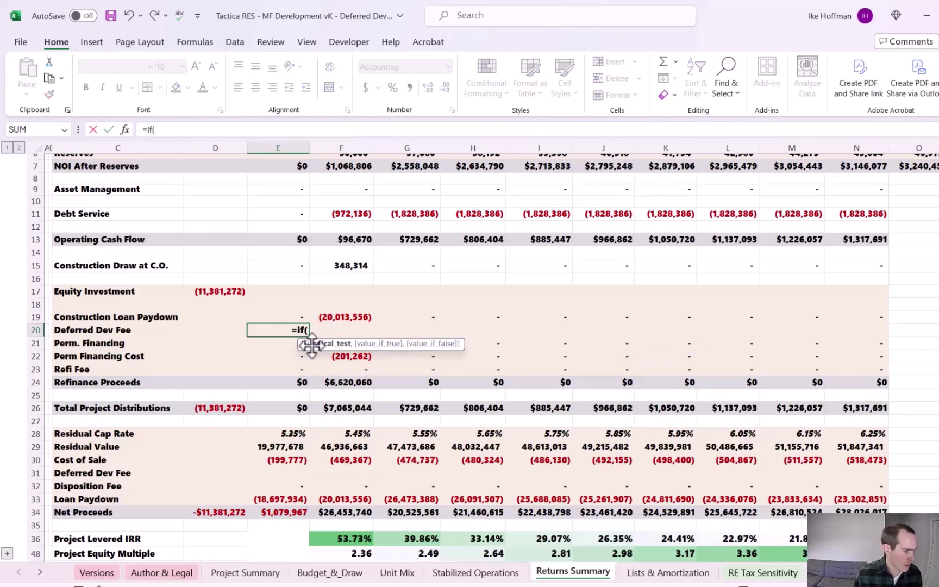
click(300, 316)
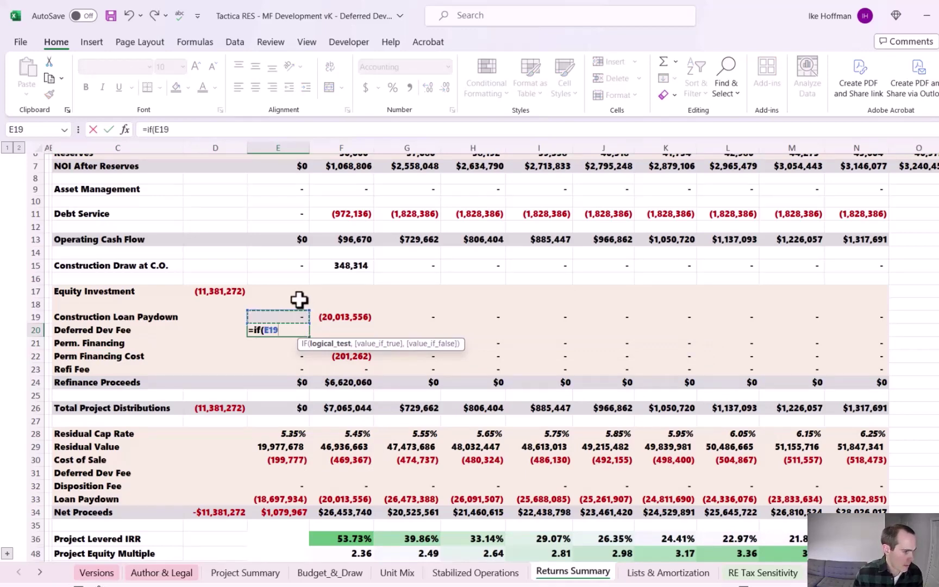
text(=0,0)
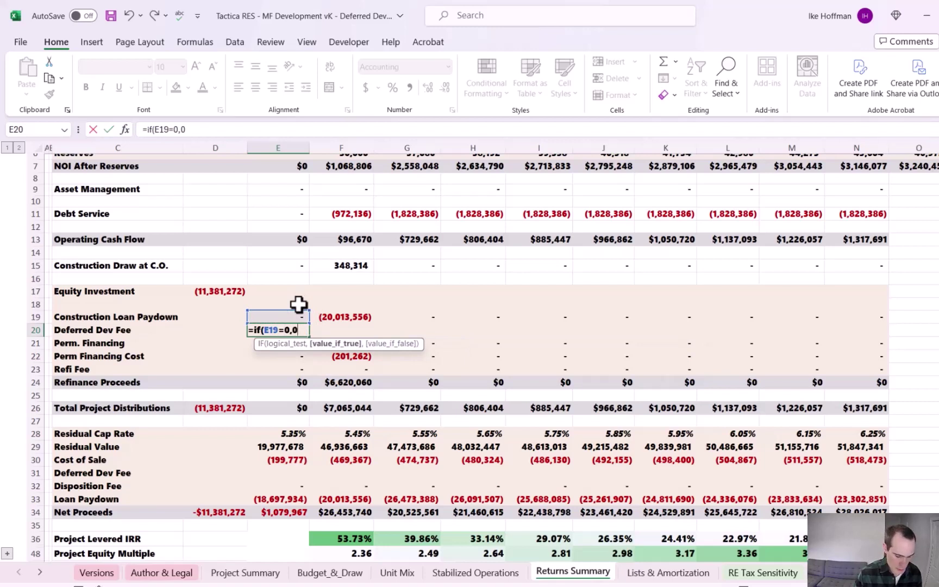
text(,)
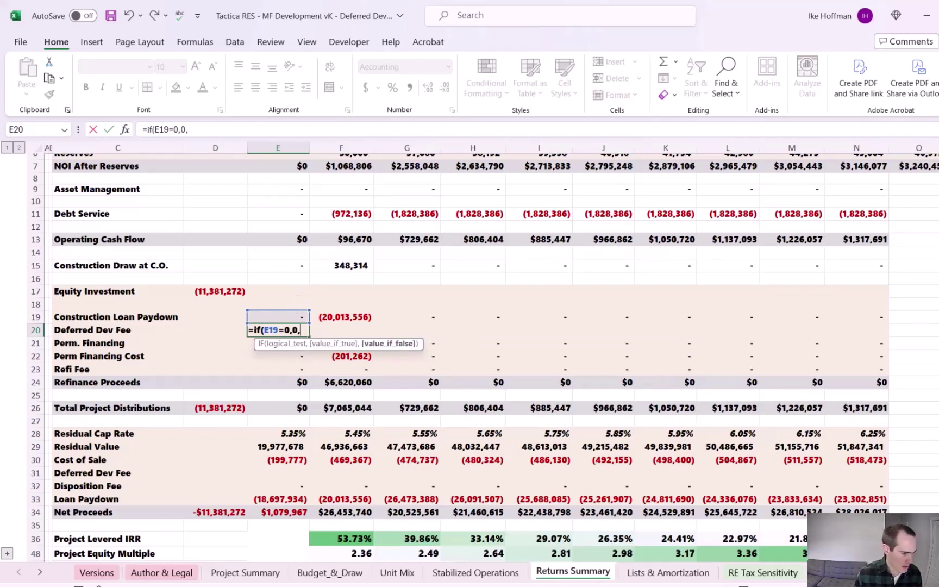
text(-)
click(230, 575)
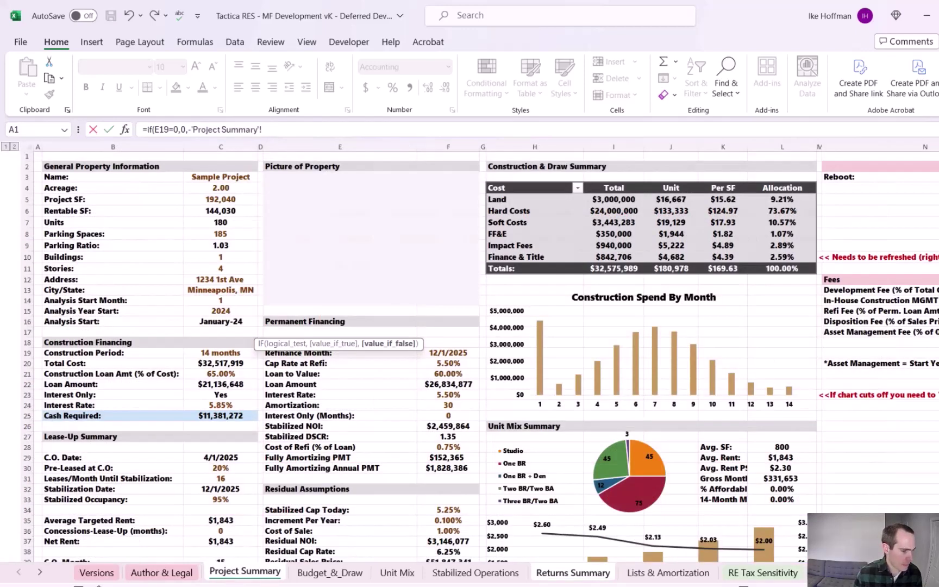
scroll(845, 255, right, 5)
click(872, 290)
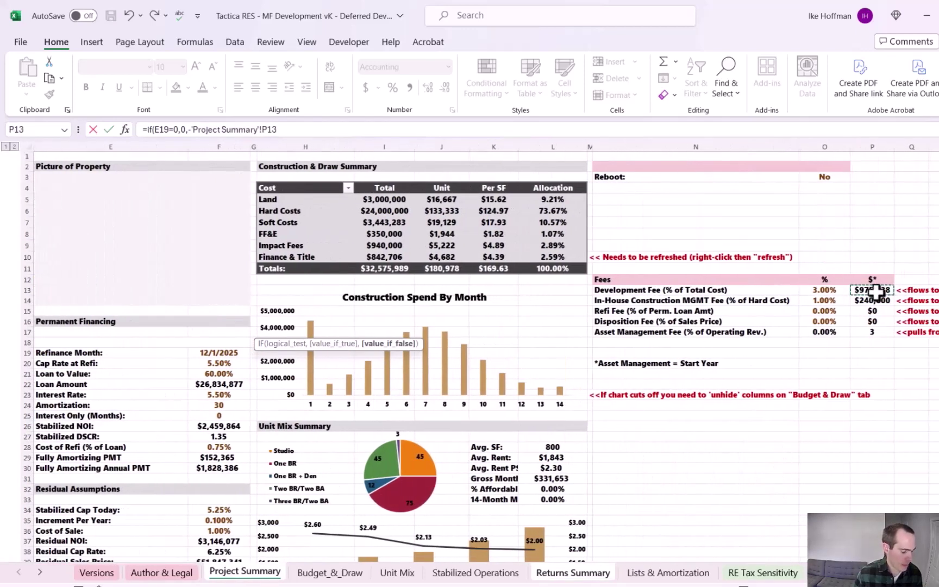
key(F4)
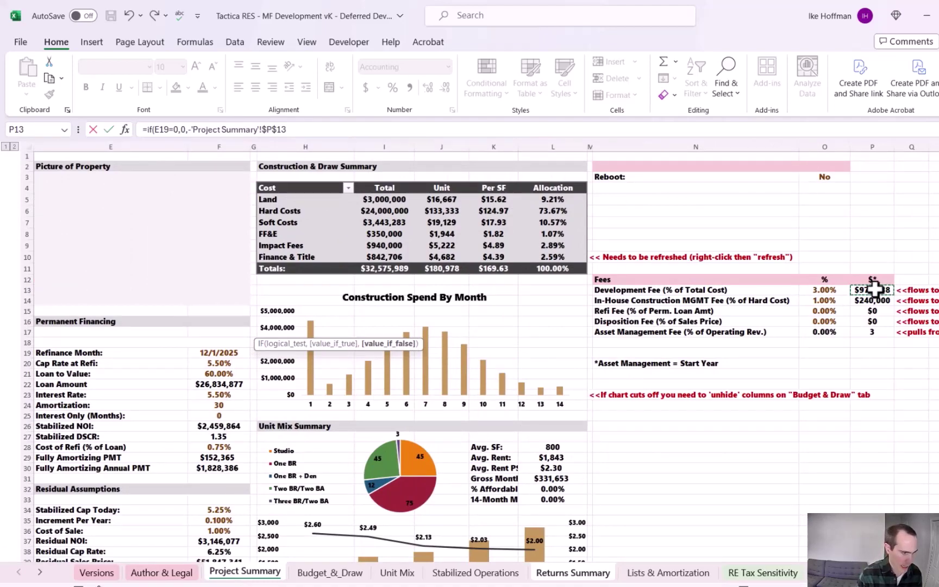
text())
key(ctrl+Return)
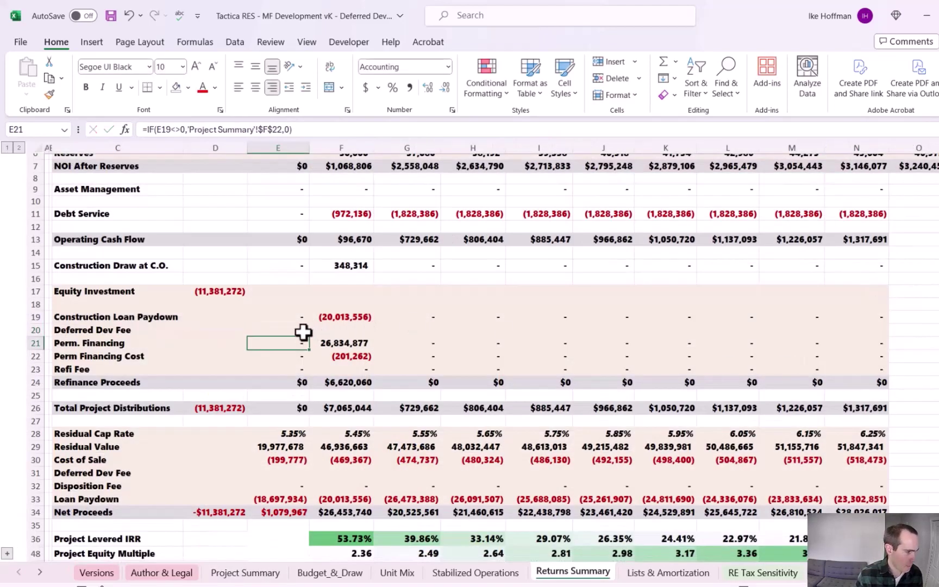
Step: Fill the E20 formula across to N20, giving (975,538) in year 2
drag(310, 337, 883, 325)
scroll(787, 287, up, 2)
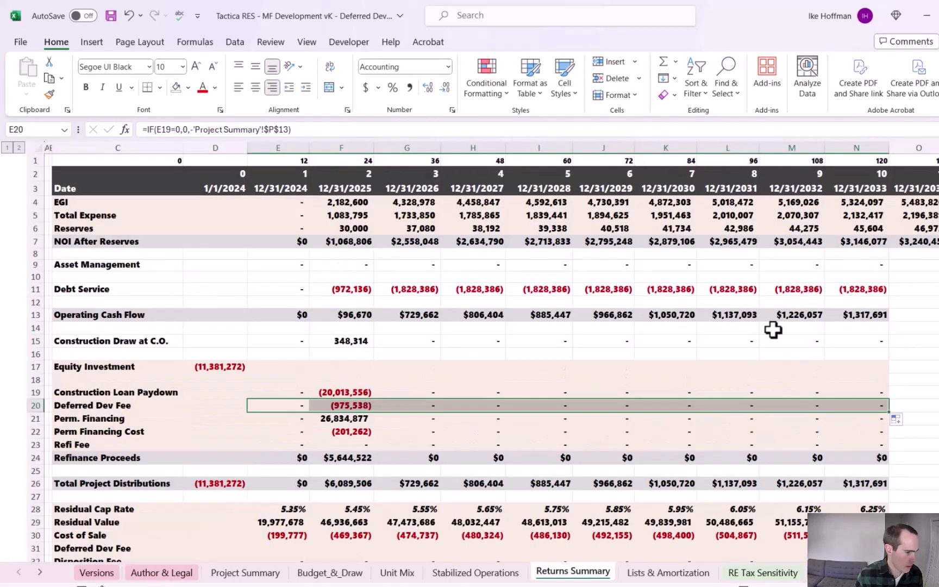
click(654, 369)
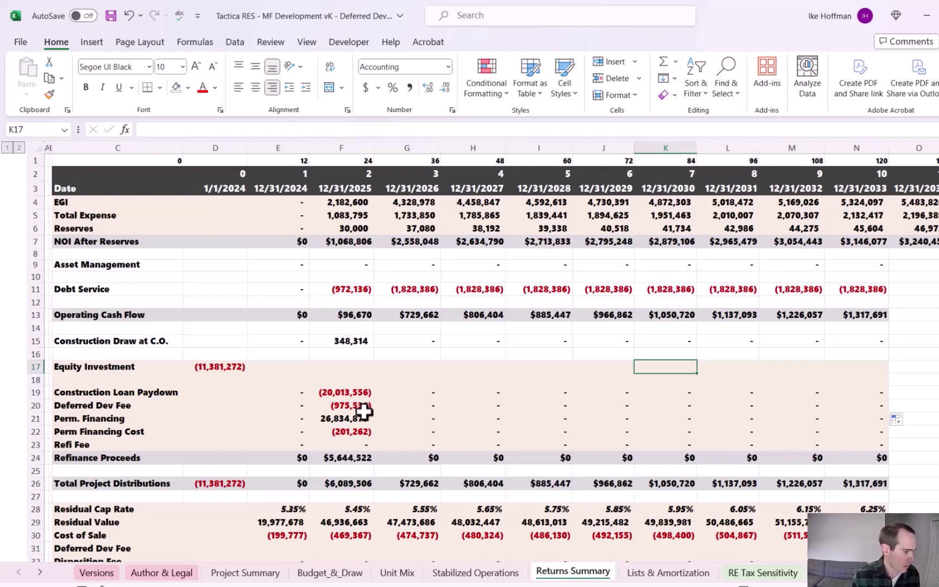
scroll(364, 412, down, 2)
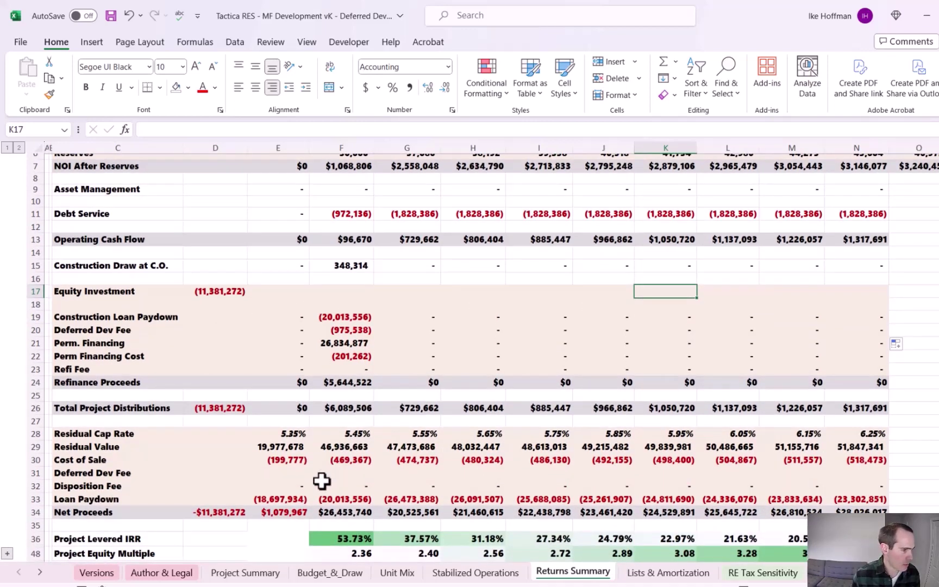
click(919, 407)
scroll(920, 486, up, 2)
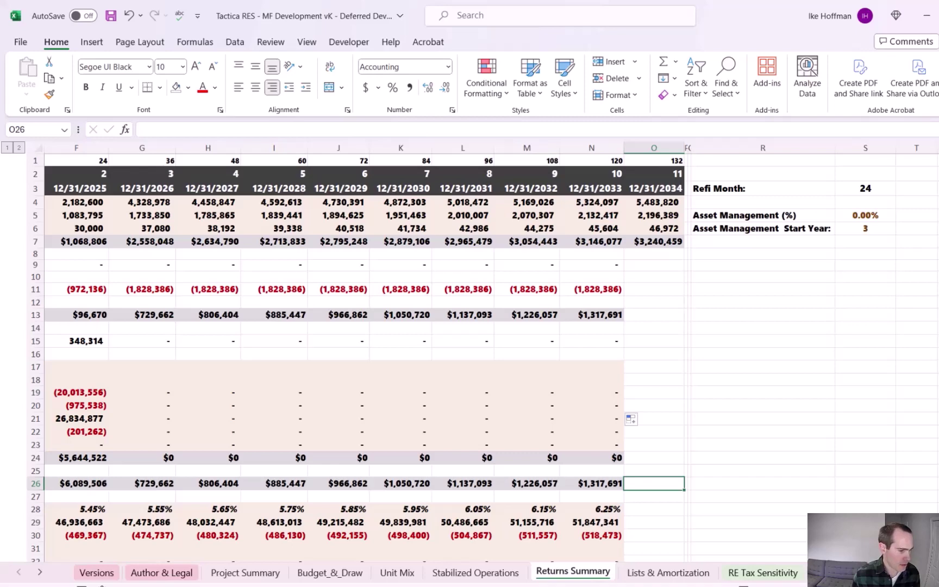
Step: Copy the Refi Year label and value from Author & Legal J1:K1 into Returns Summary R2
key(ctrl+Page_Up)
key(ctrl+Page_Up)
key(ctrl+Page_Up)
key(ctrl+Page_Up)
key(ctrl+Page_Up)
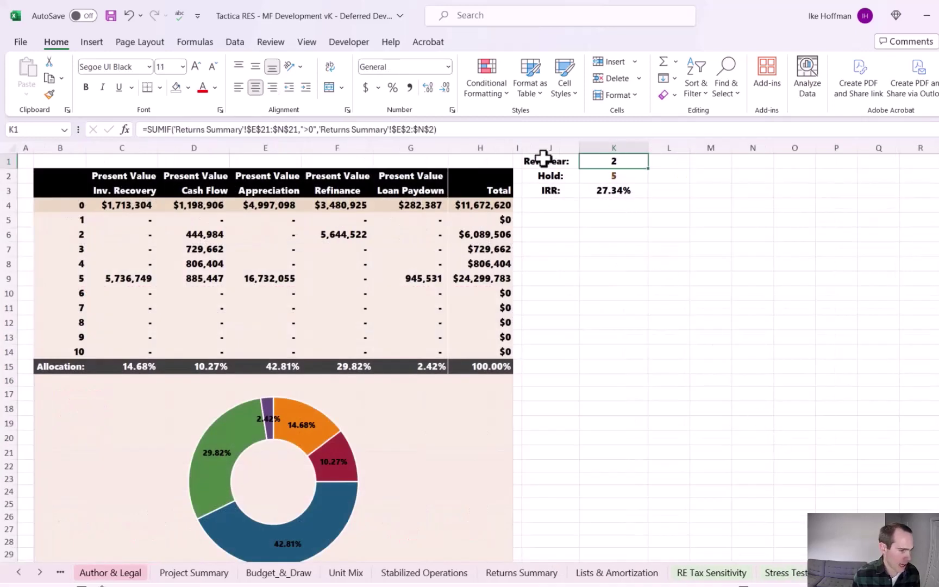
drag(544, 158, 616, 163)
key(ctrl+c)
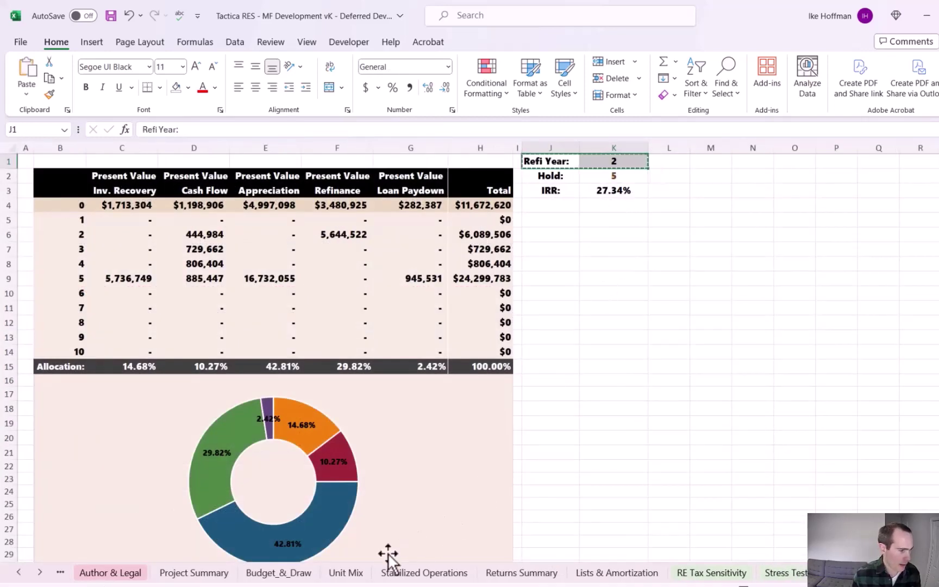
click(497, 572)
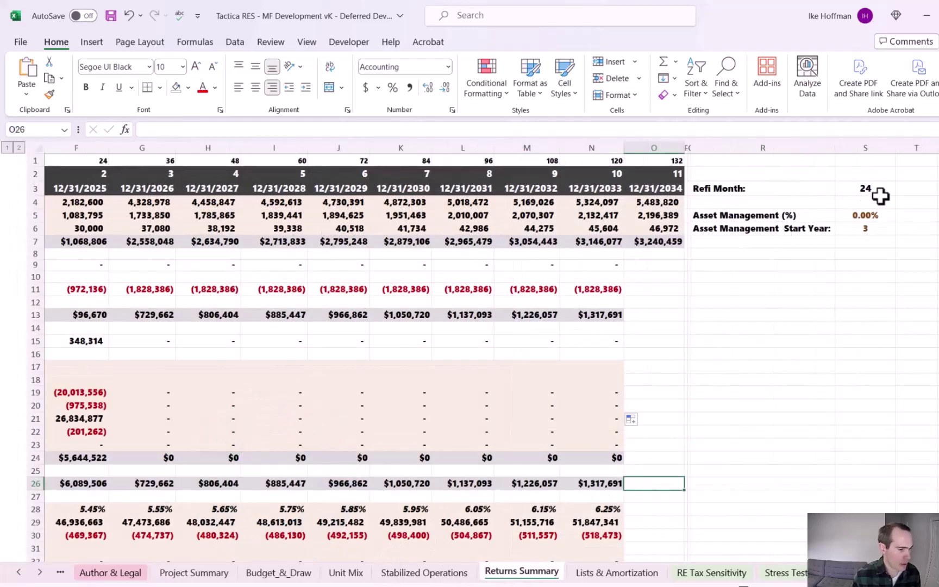
click(726, 174)
key(ctrl+v)
click(874, 175)
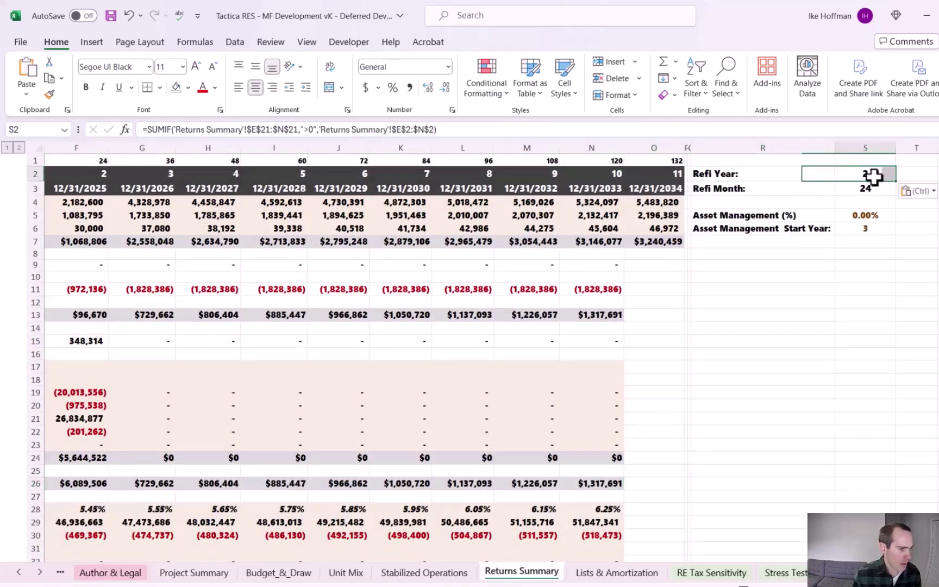
key(F2)
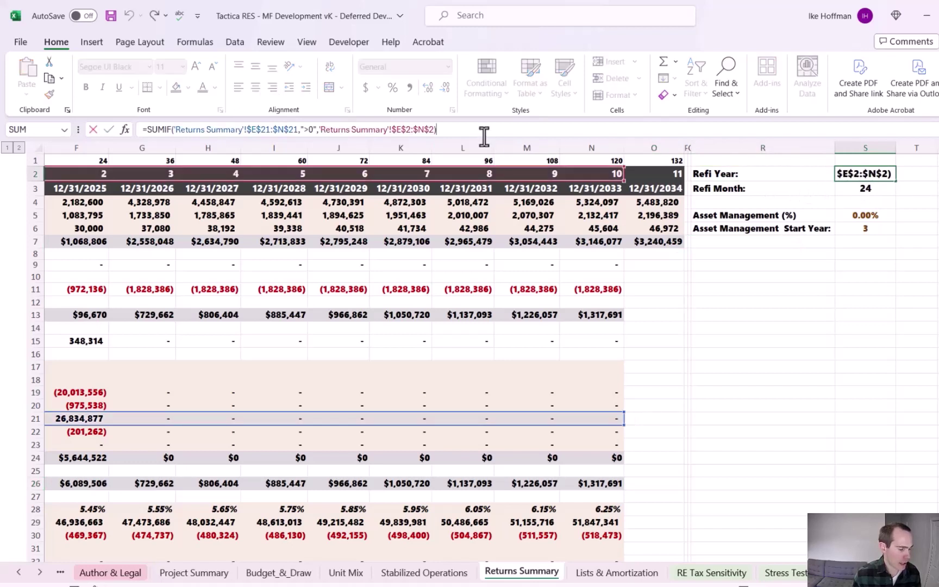
key(Escape)
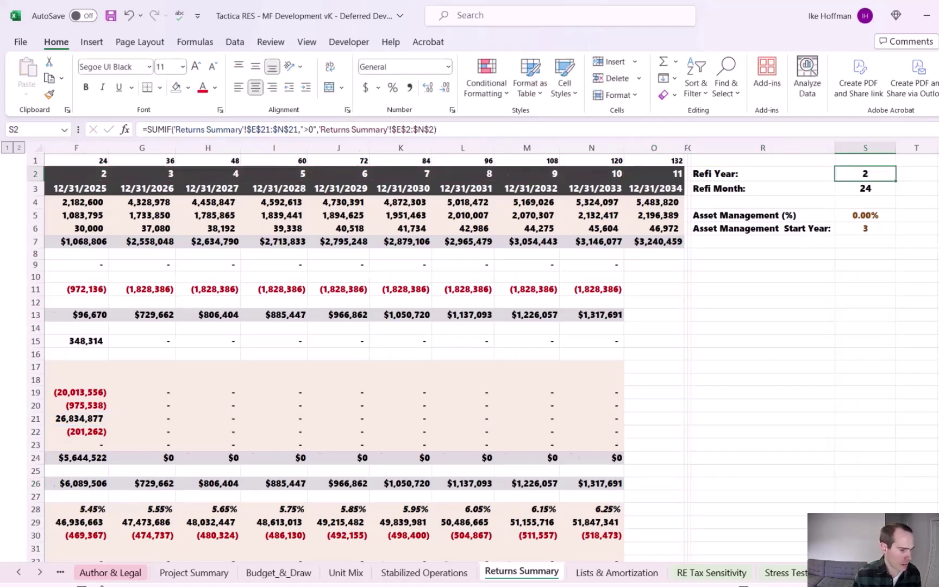
scroll(483, 351, left, 1)
Step: Start E31's formula as an IF testing whether year E2 is <= Refi Year $S$2
scroll(482, 351, left, 1)
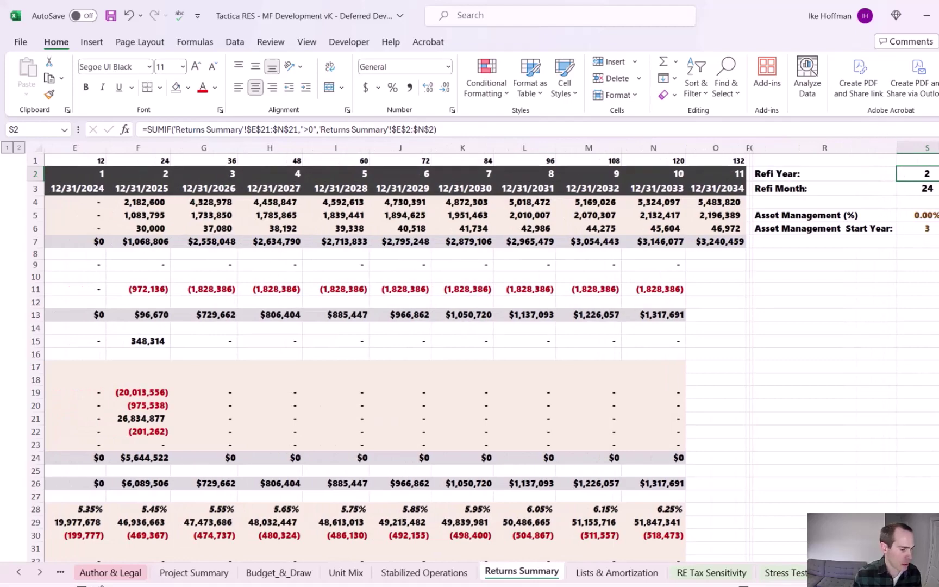
scroll(492, 352, left, 1)
scroll(658, 380, left, 2)
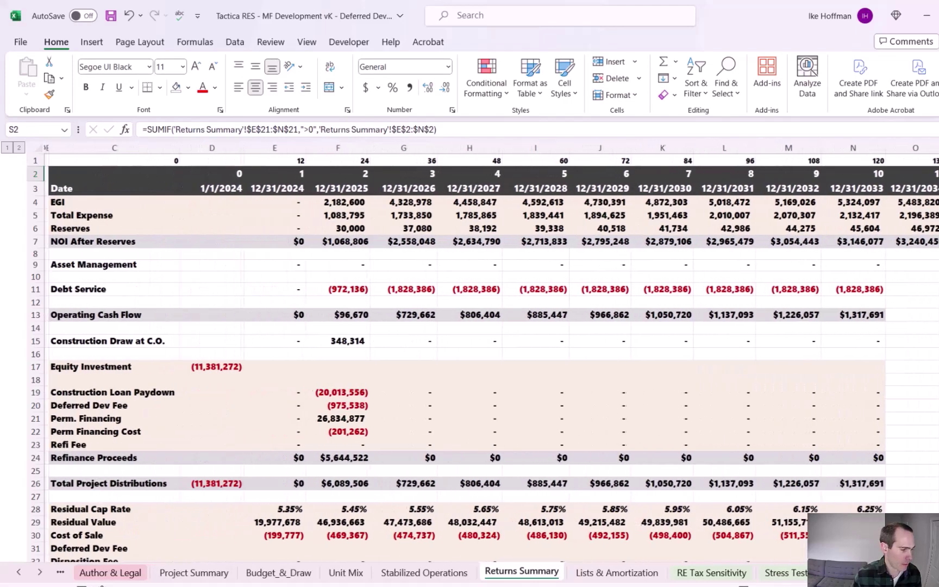
scroll(658, 379, down, 3)
click(297, 429)
text(=if()
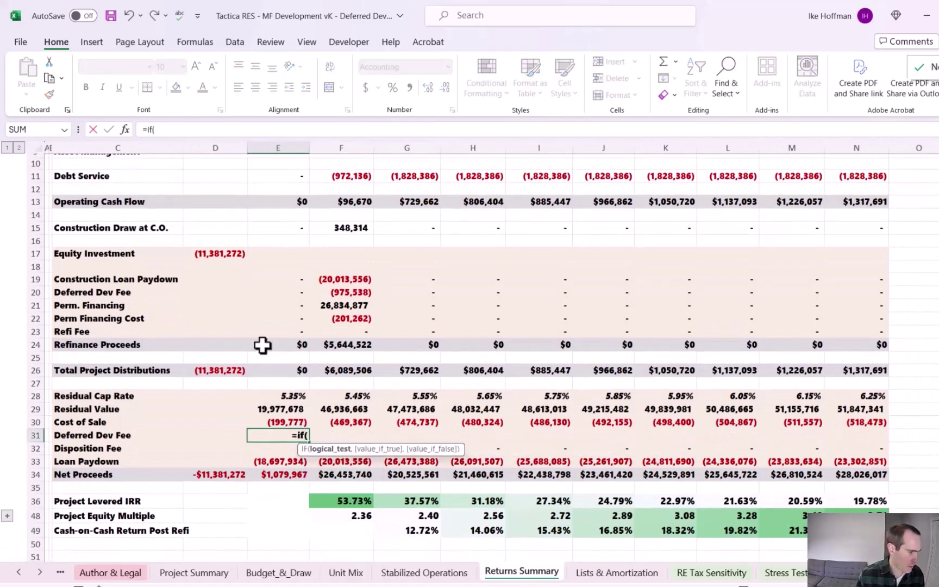
scroll(262, 346, up, 3)
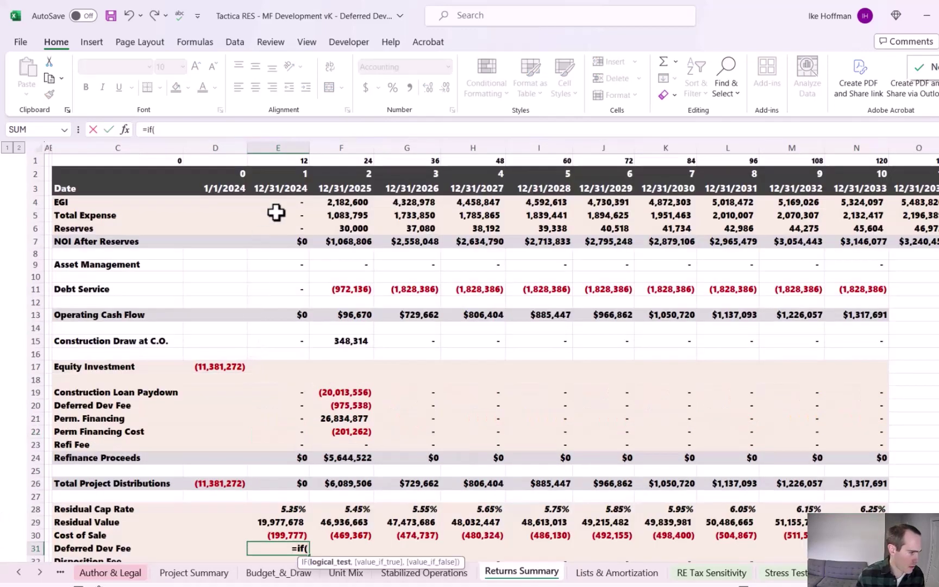
click(283, 172)
text(<=)
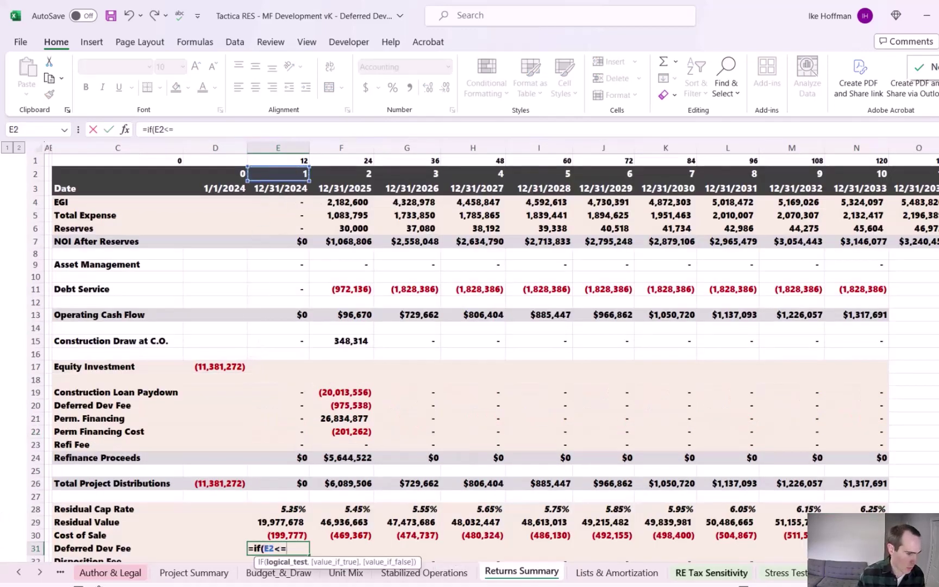
scroll(857, 215, right, 3)
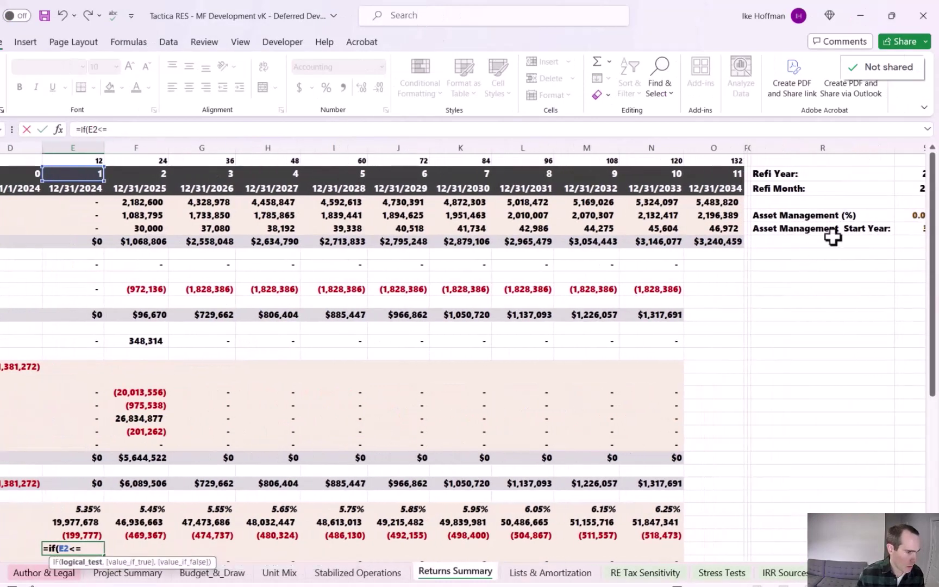
click(902, 175)
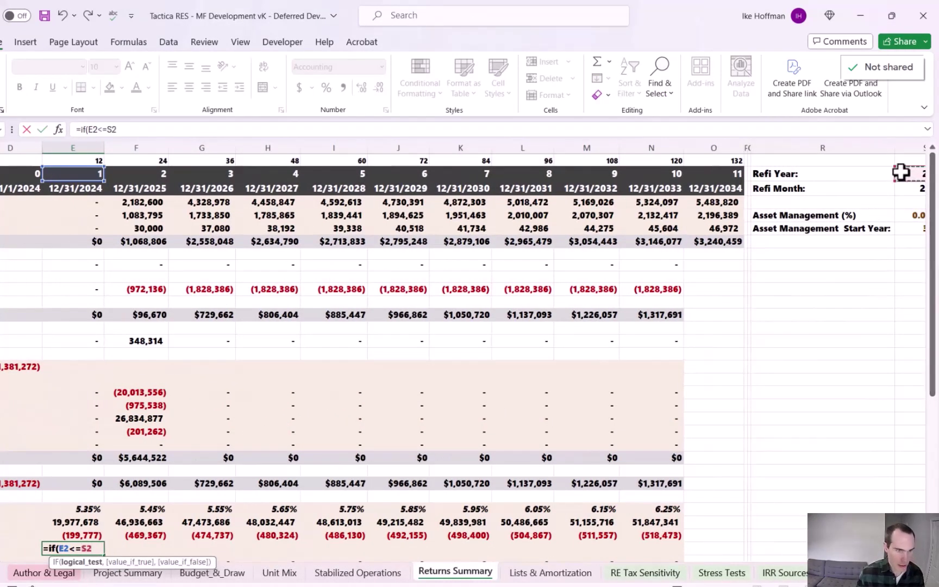
key(F4)
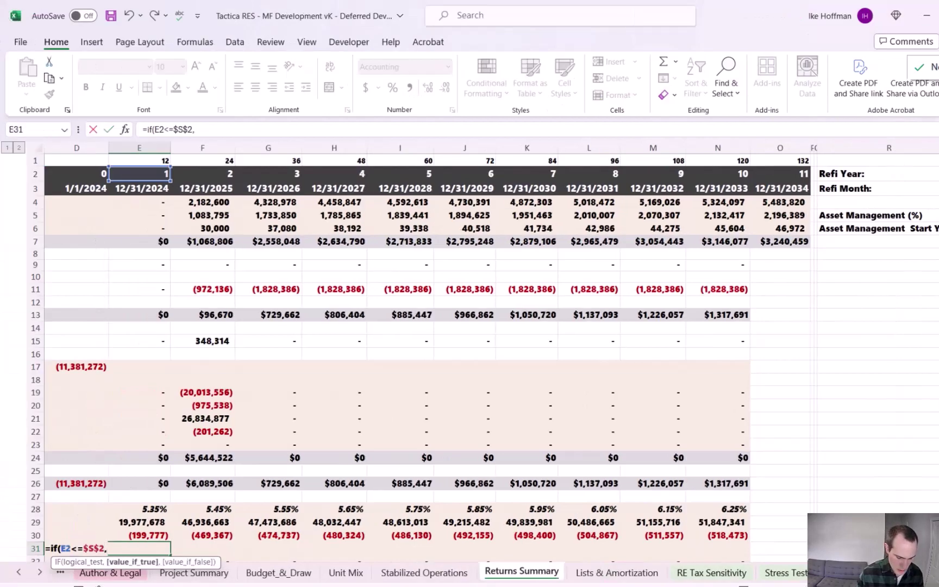
Step: Complete E31's formula to return SUM($E$20:$N$20) when true, otherwise 0
text(,u)
key(BackSpace)
text(sum()
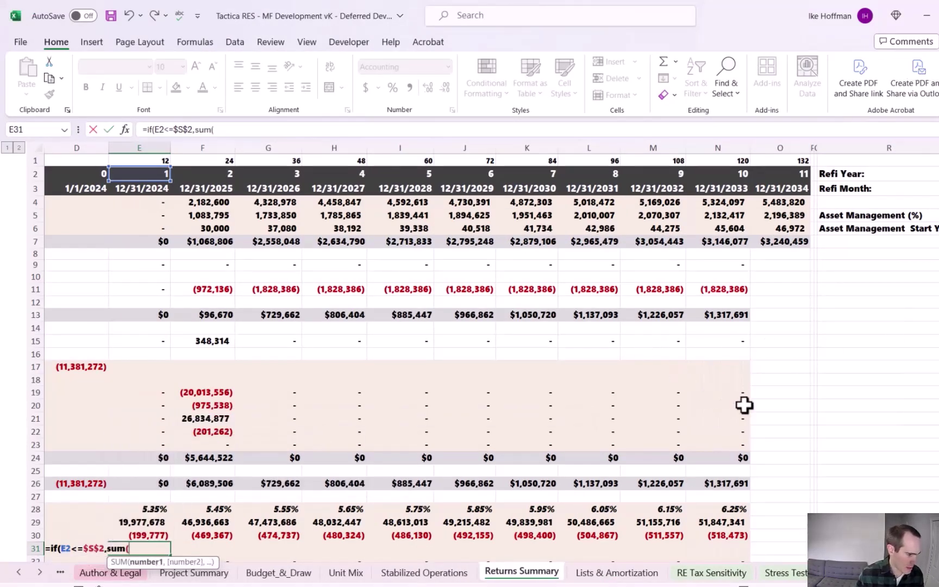
drag(745, 405, 162, 408)
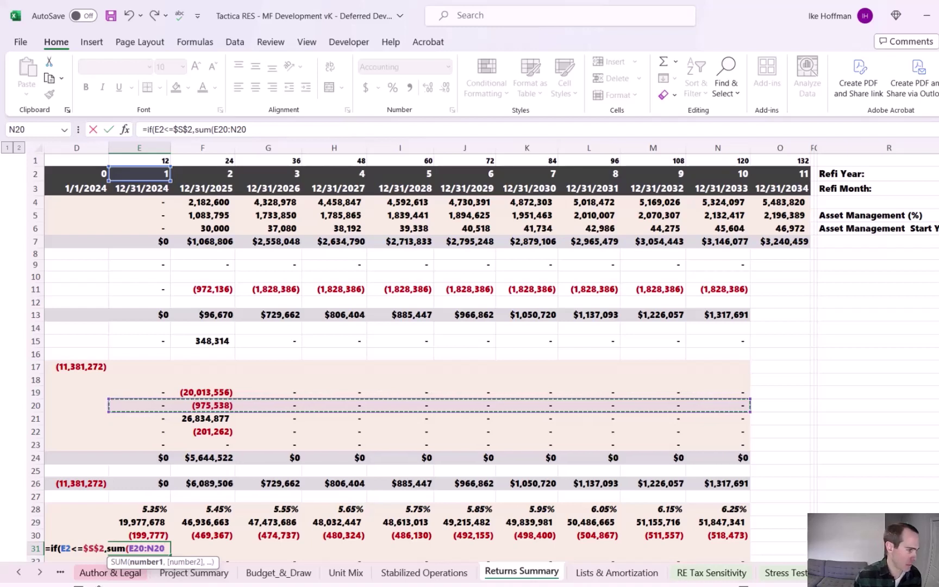
key(F4)
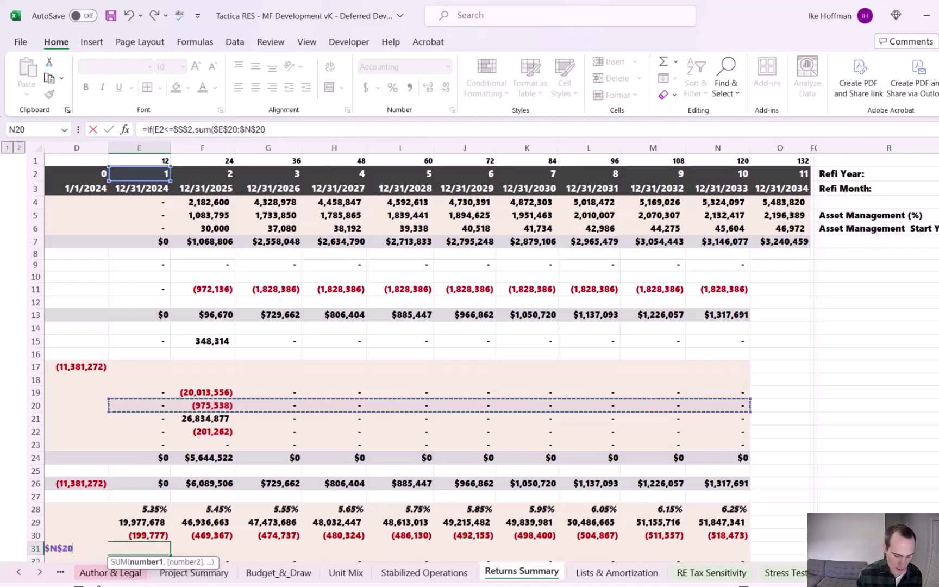
text())
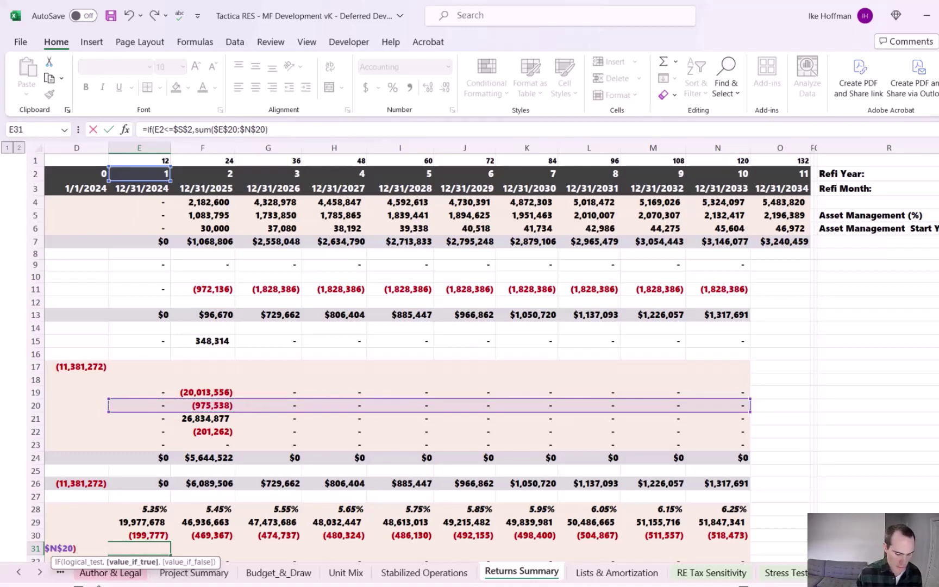
text(,0))
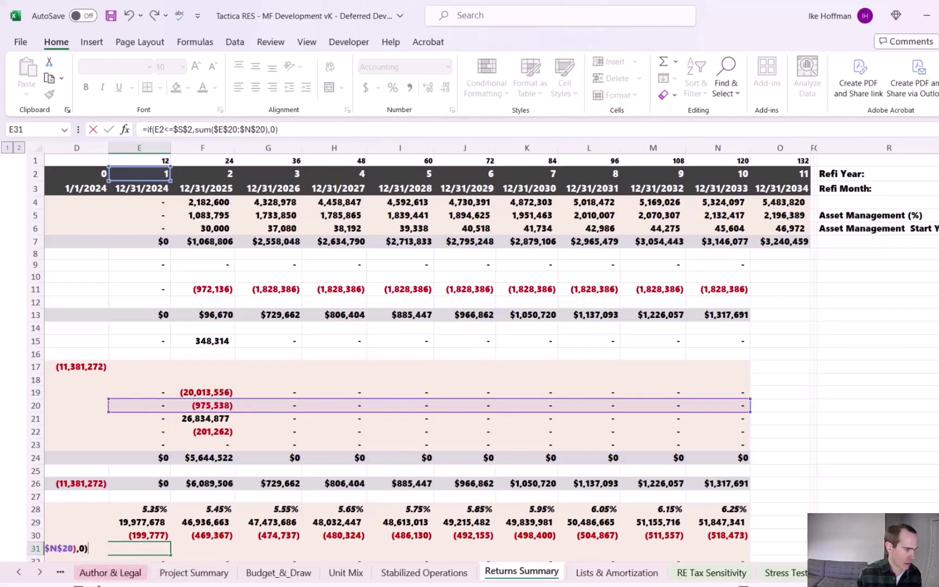
Step: Commit E31 and fill it to N31, showing (975,538) in years 1–2 and 50.92% IRR
key(Return)
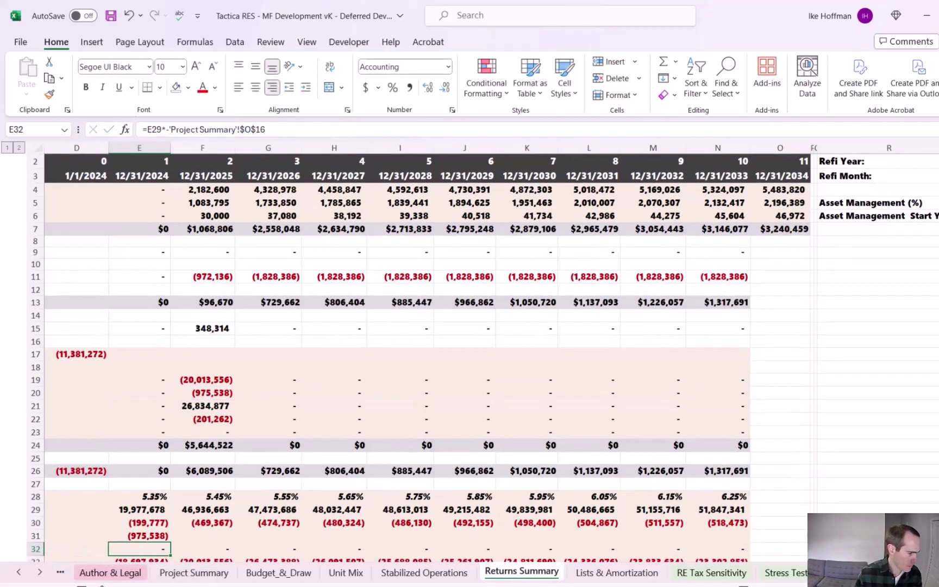
scroll(346, 489, down, 1)
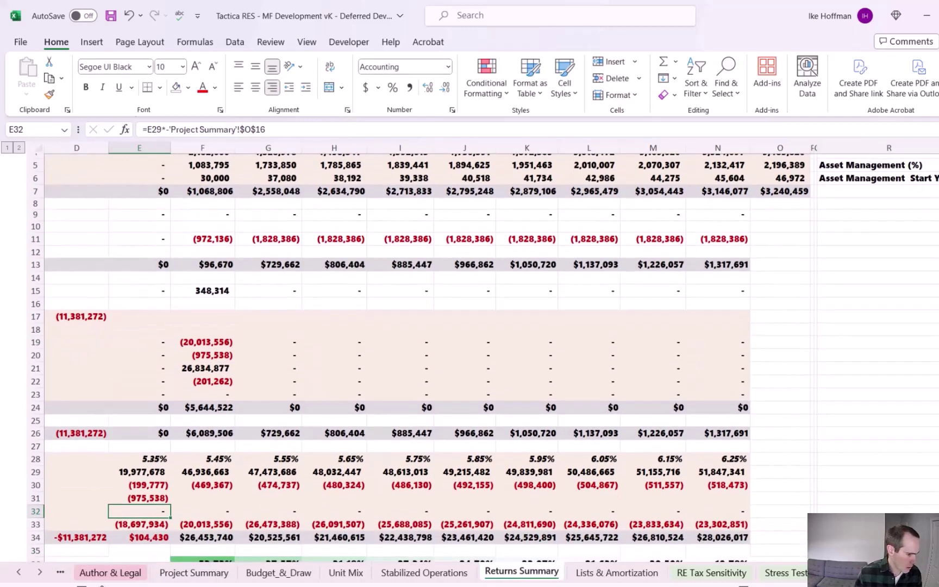
scroll(491, 351, left, 3)
click(293, 498)
drag(310, 505, 872, 497)
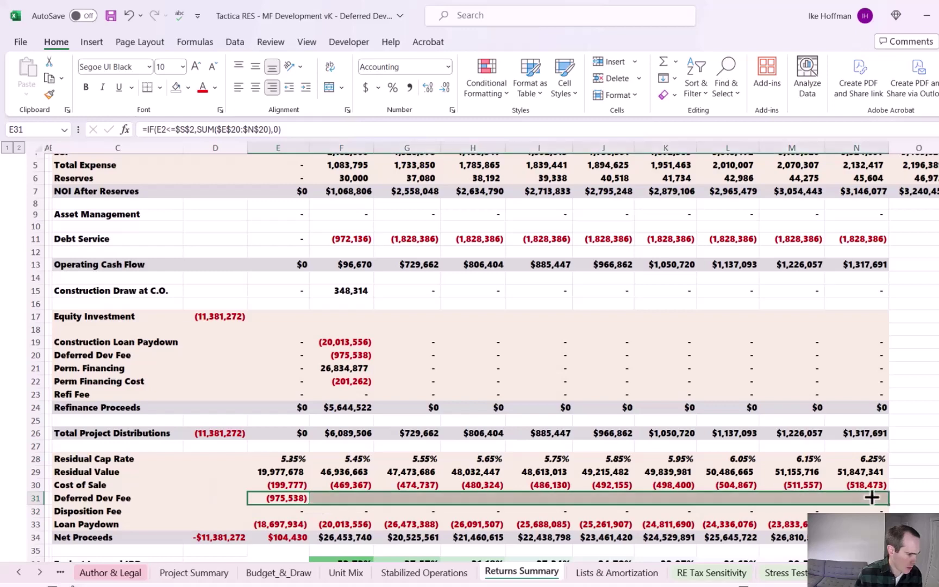
click(920, 426)
scroll(886, 426, down, 2)
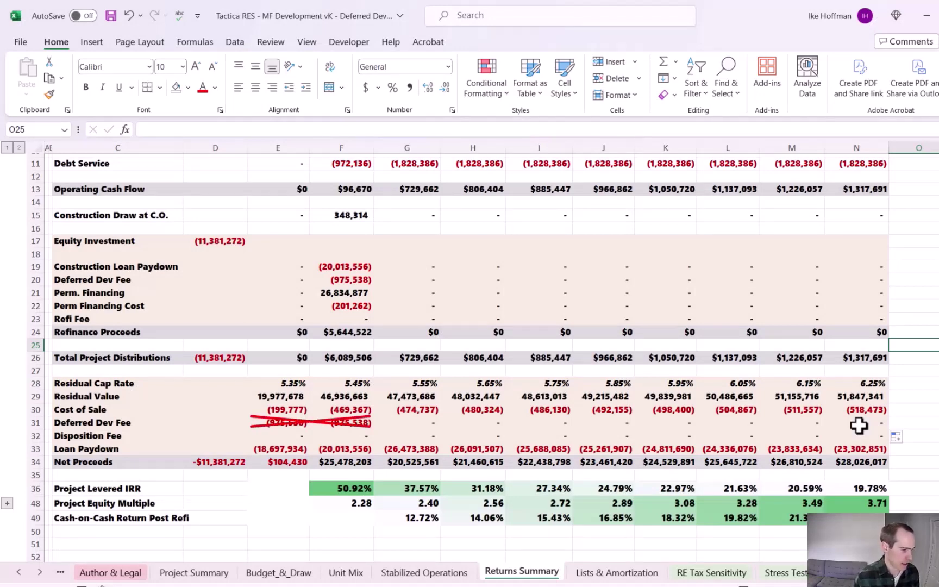
click(923, 288)
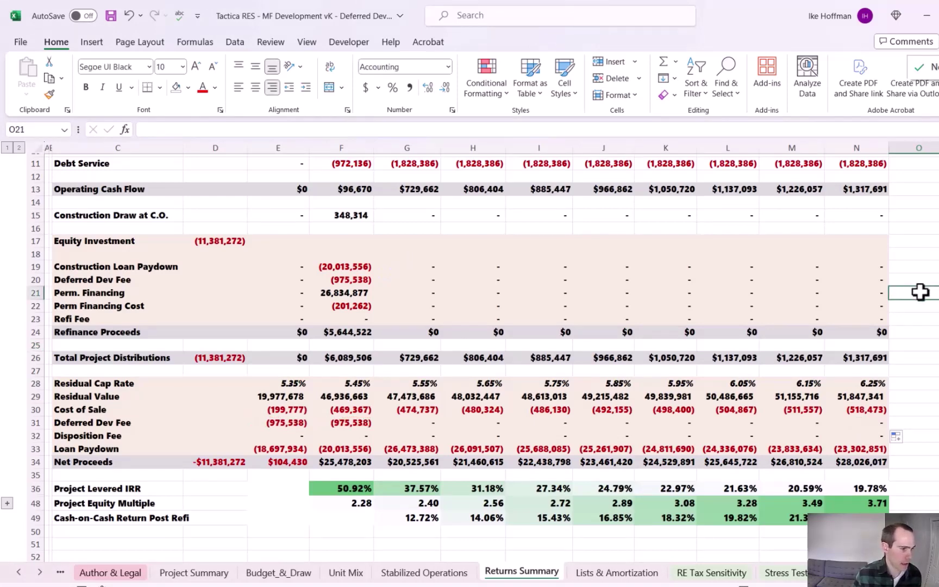
Step: On Budget_&_Draw, inspect D38's Pre-Refi Operating Shortfall SUM formula beside the $300,000 Operating Shortfall line
click(283, 572)
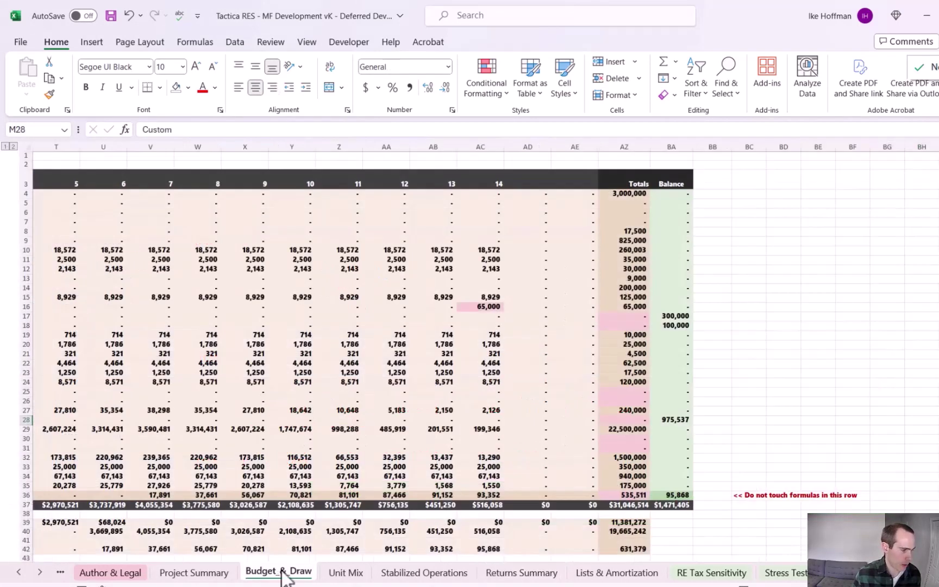
scroll(470, 353, left, 15)
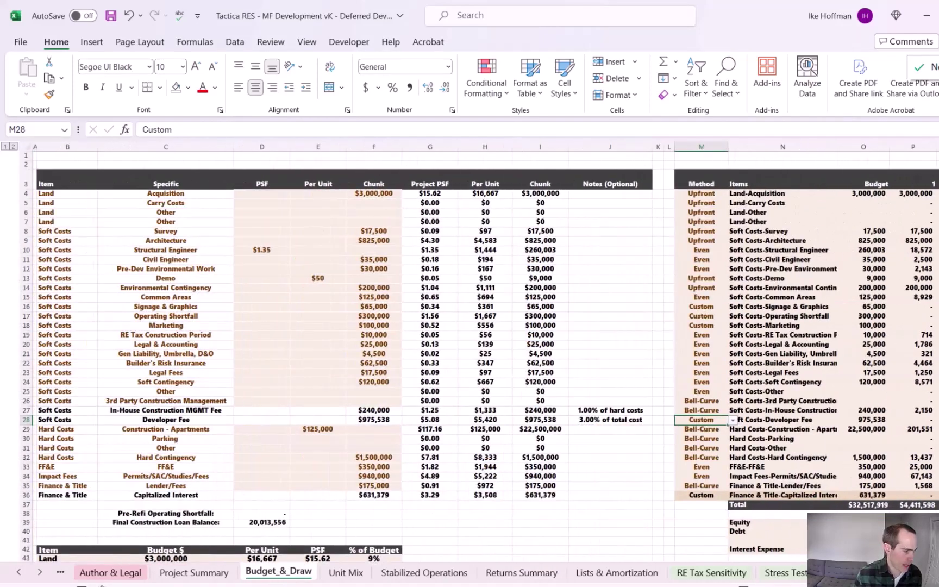
scroll(380, 457, down, 1)
click(279, 490)
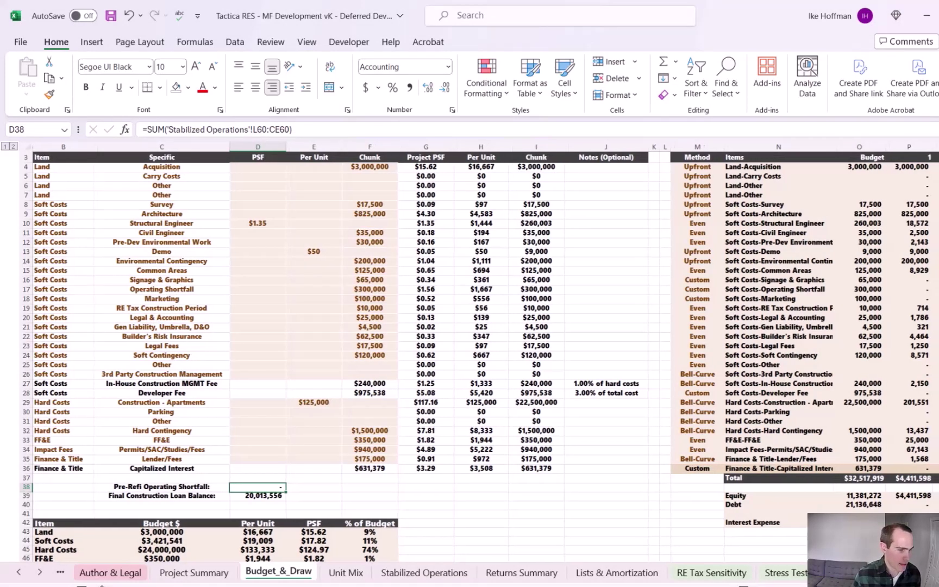
Step: Scroll across Budget_&_Draw to see the $31,046,514 budget totals and $1,471,405 Balance
scroll(484, 337, right, 15)
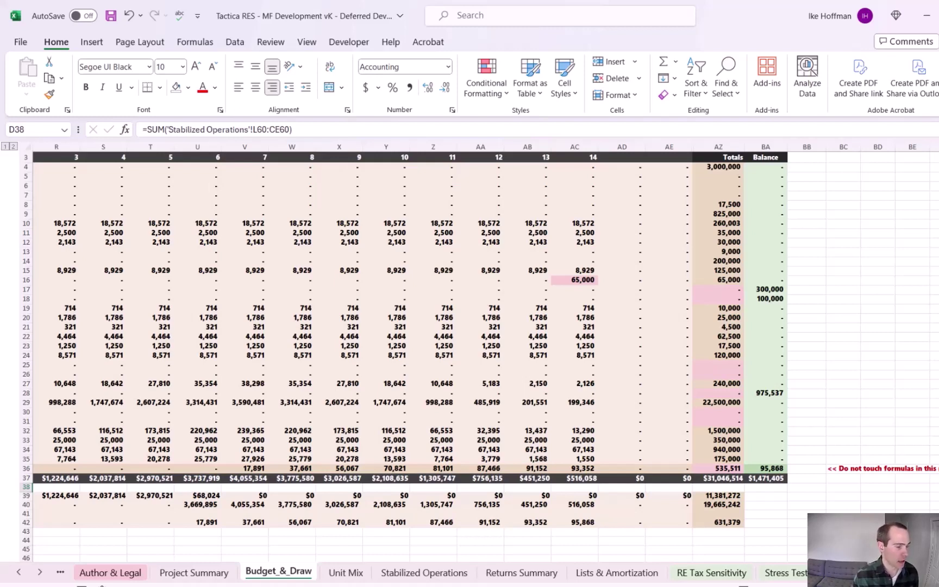
Step: On Returns Summary, enter labels Loan Amount, Draw Amount and Surplus in R18:R20
click(521, 572)
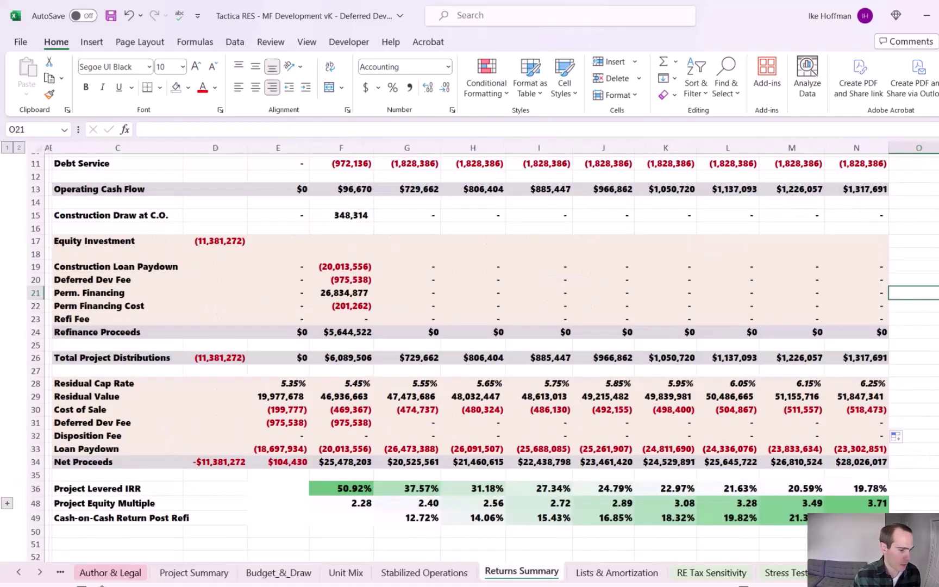
scroll(484, 350, right, 5)
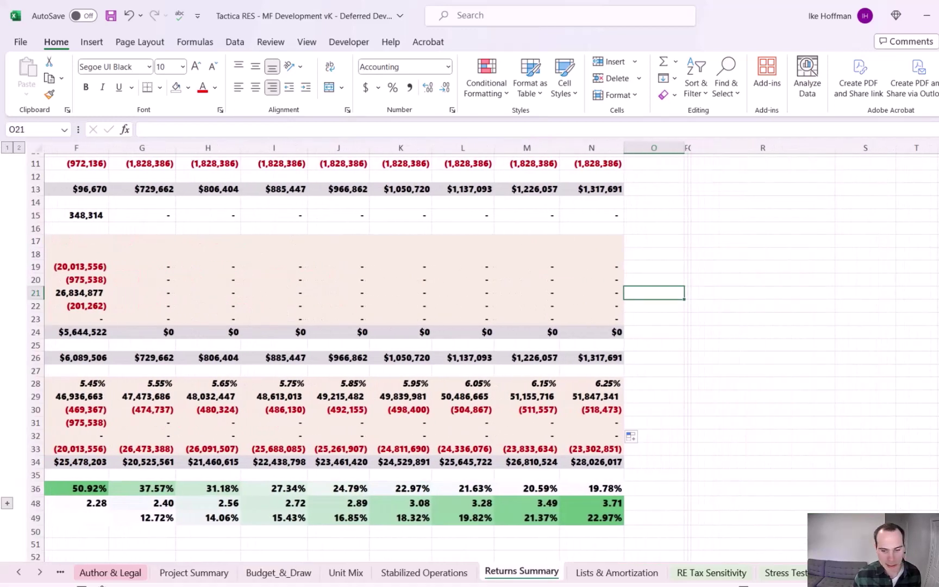
click(729, 264)
click(725, 253)
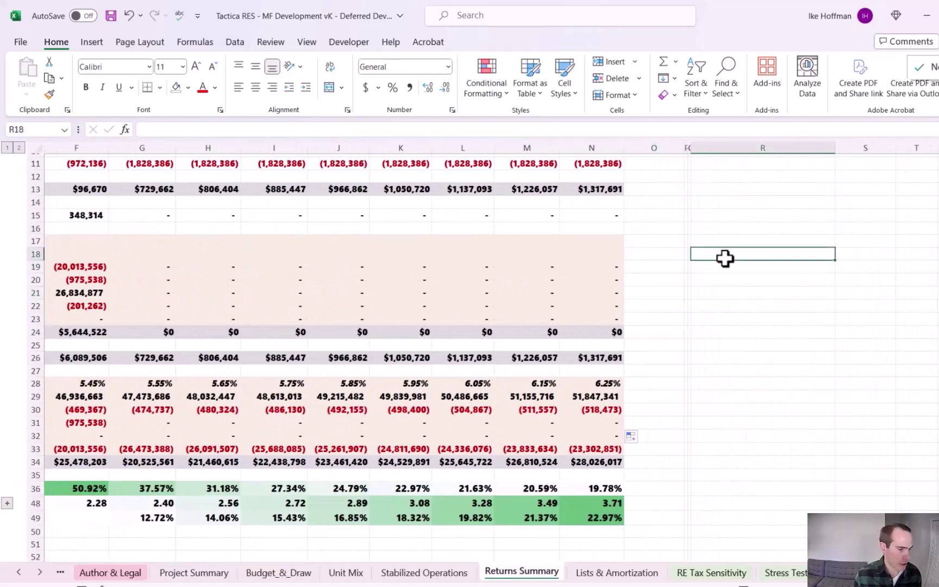
text(Loa)
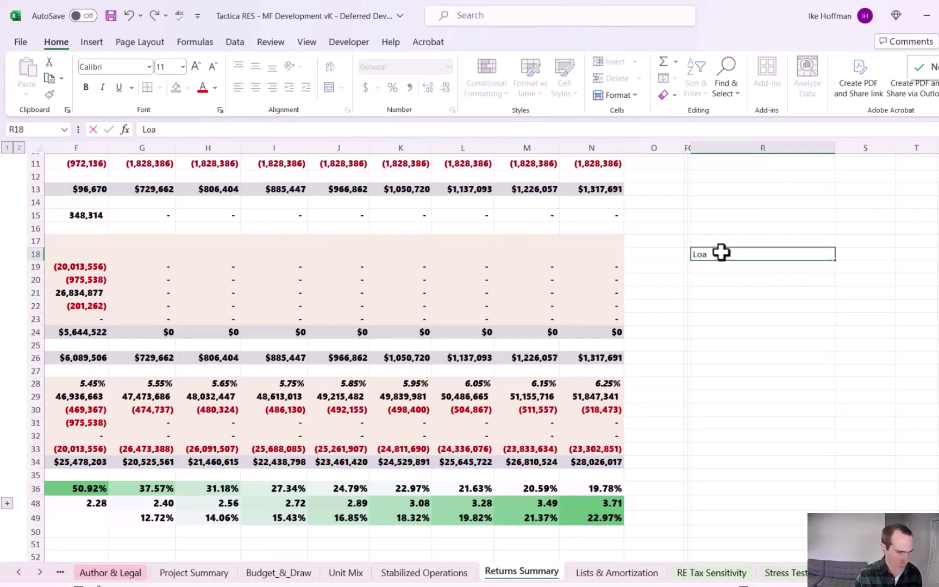
text(n Amount)
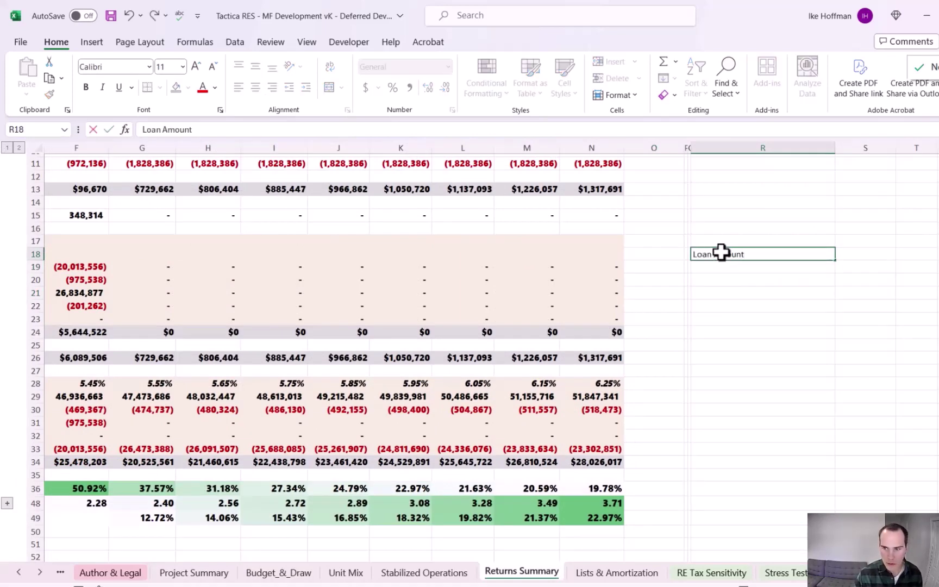
key(Return)
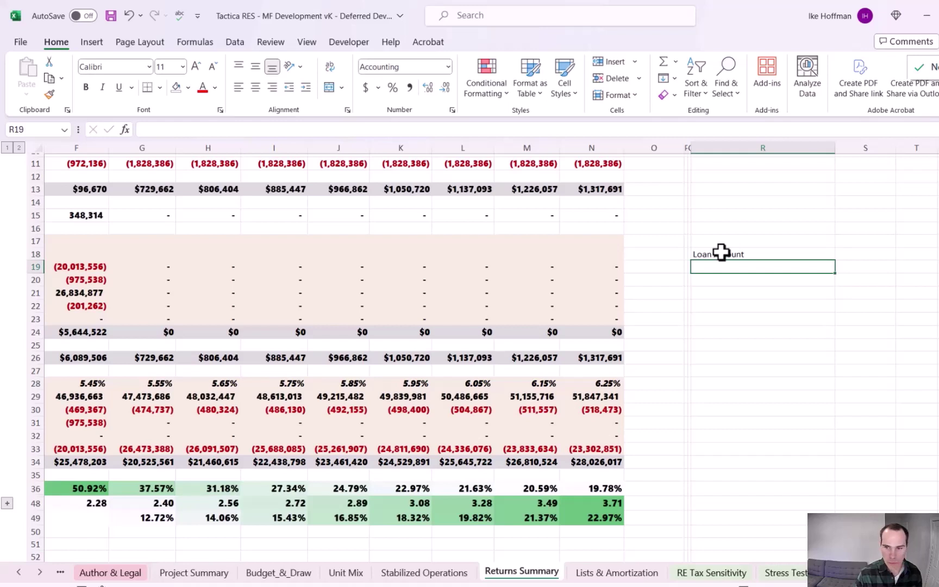
text(Draw Amount)
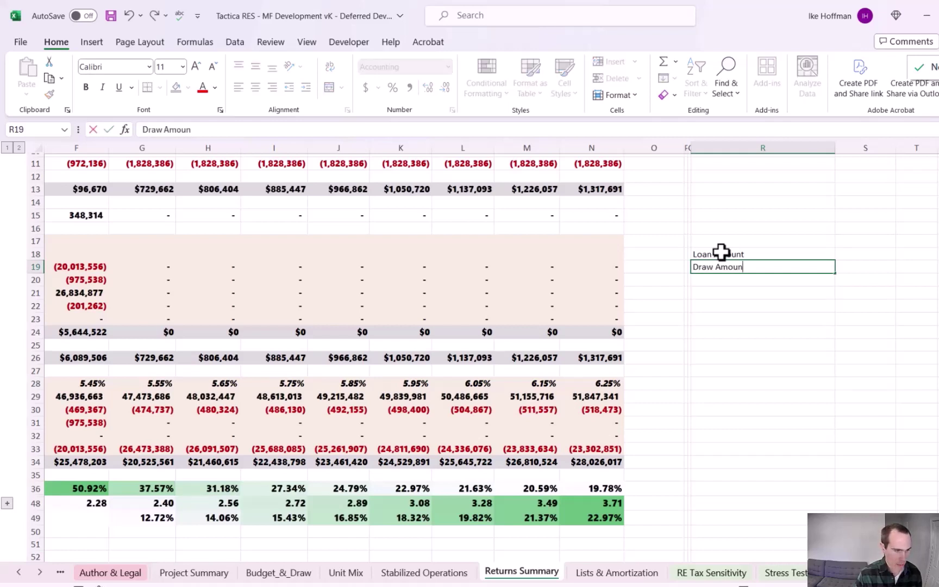
key(Return)
key(Return)
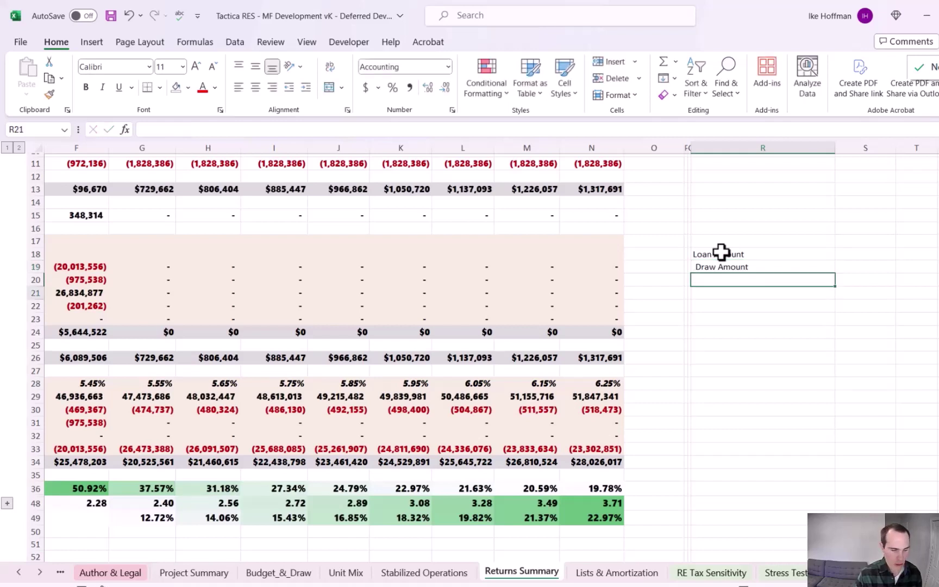
text(Surplus)
key(Return)
Step: Link S18 to the construction Loan Amount in 'Project Summary'!C22
click(874, 249)
text(=)
click(173, 571)
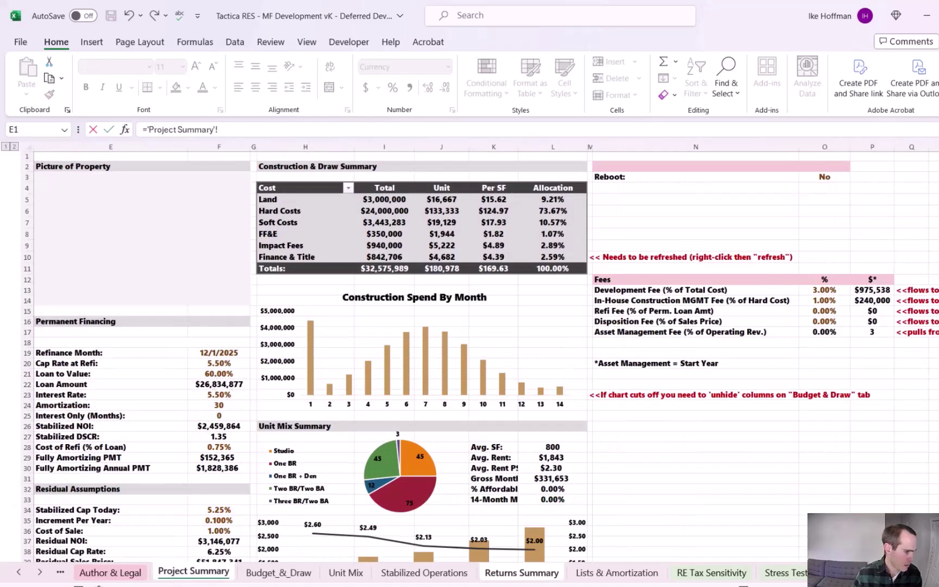
scroll(620, 500, left, 5)
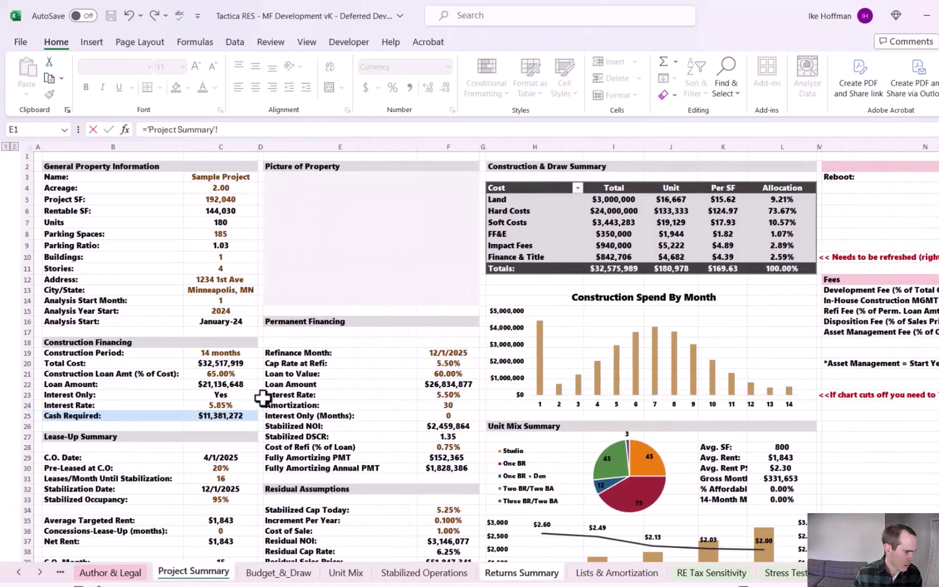
click(238, 384)
key(Return)
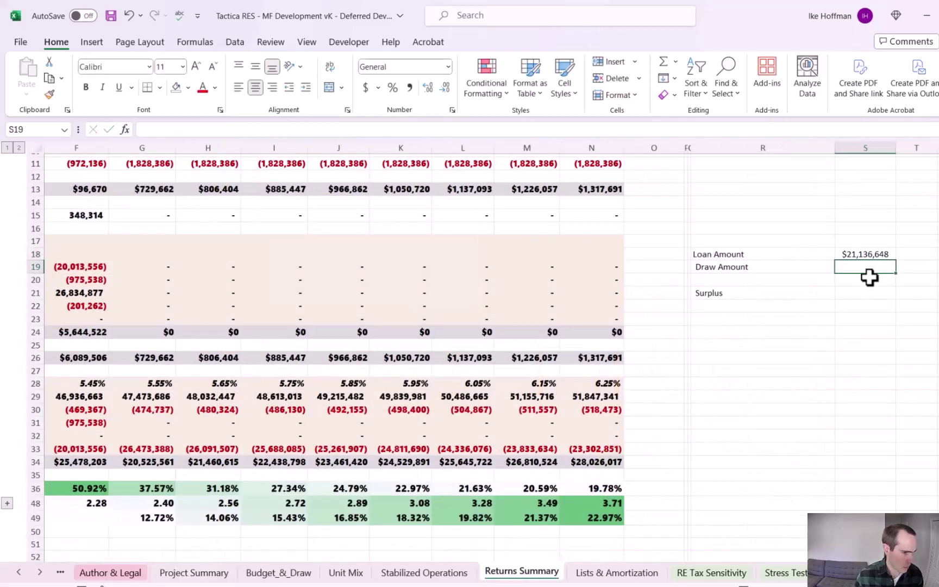
Step: Set S19's Draw Amount to =-(F19+F20), the loan paydown plus deferred dev fee
text(=)
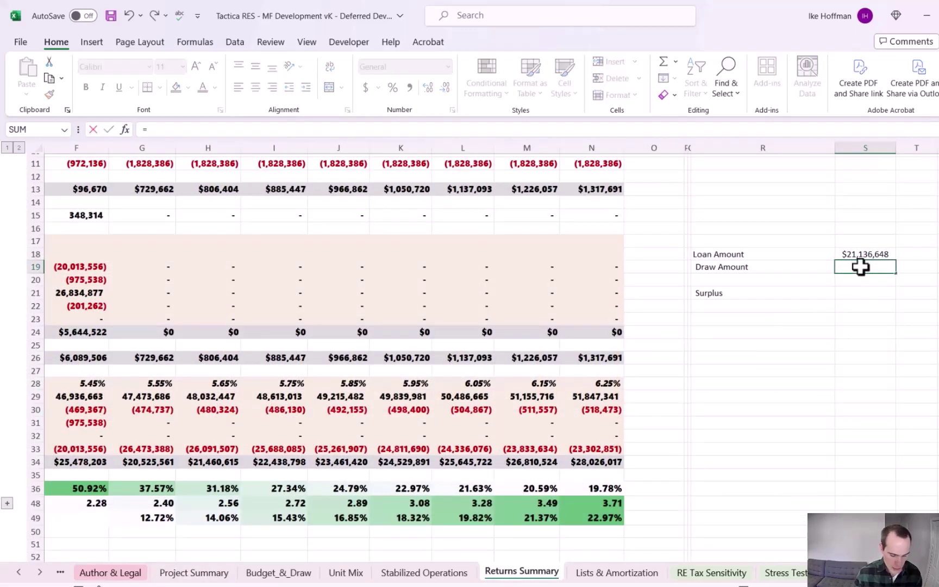
text(-()
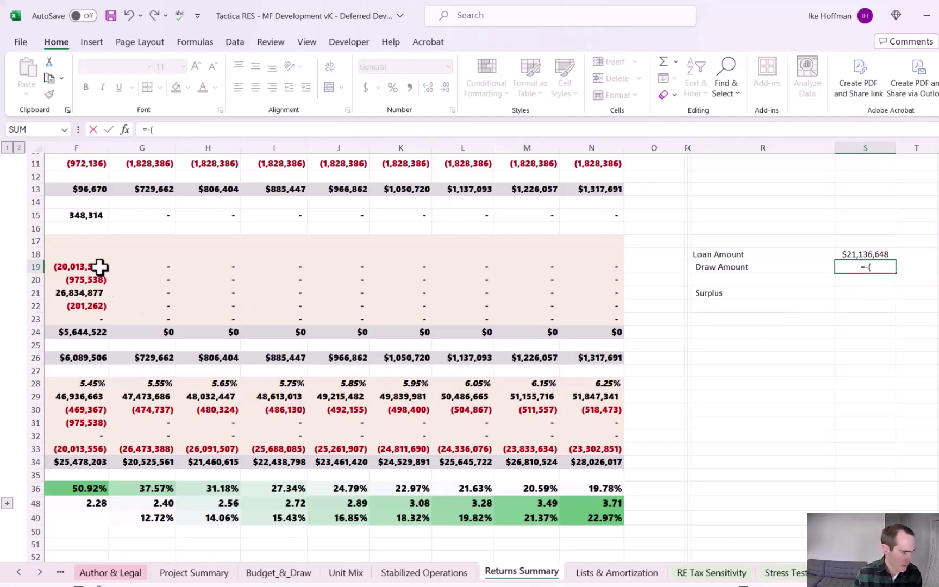
click(98, 266)
scroll(99, 267, left, 2)
scroll(670, 460, left, 1)
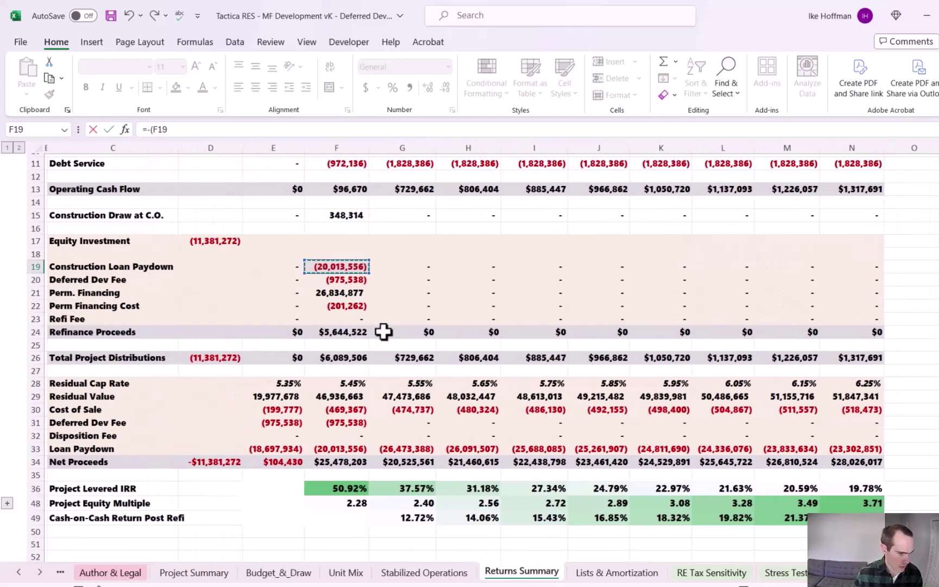
text(+)
scroll(384, 331, right, 1)
click(329, 280)
text())
key(Return)
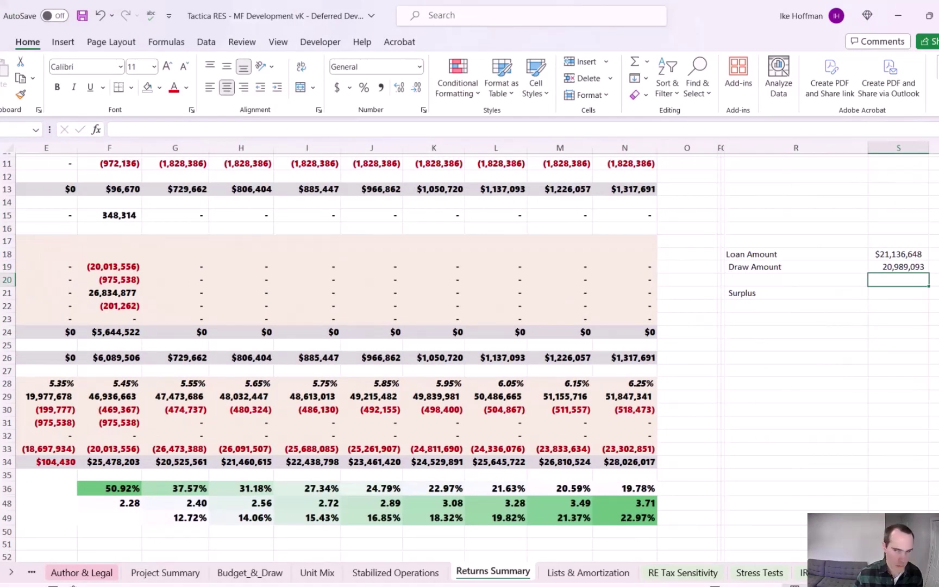
Step: Compute the Surplus in S21 as =S18-S19, giving $147,554
click(900, 293)
text(=)
click(900, 255)
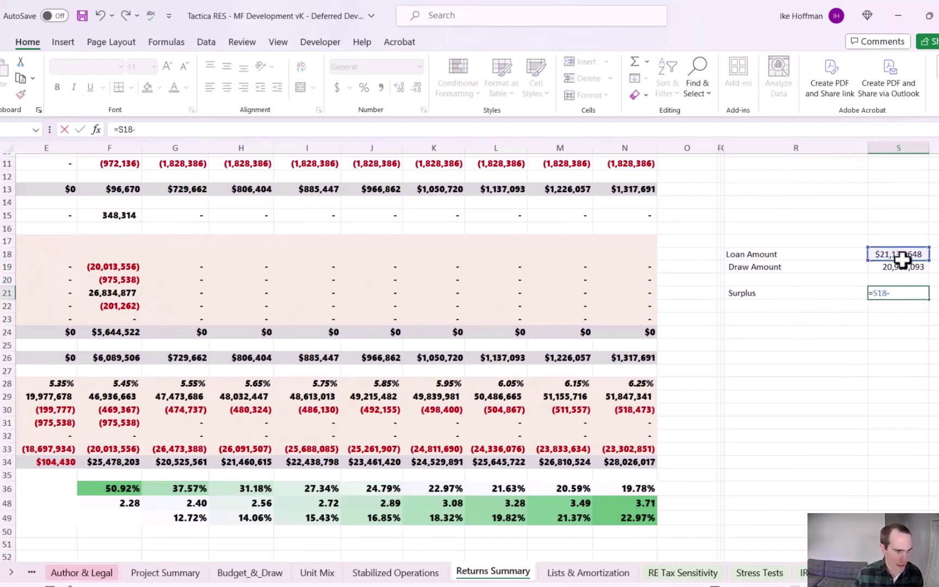
click(903, 266)
key(Return)
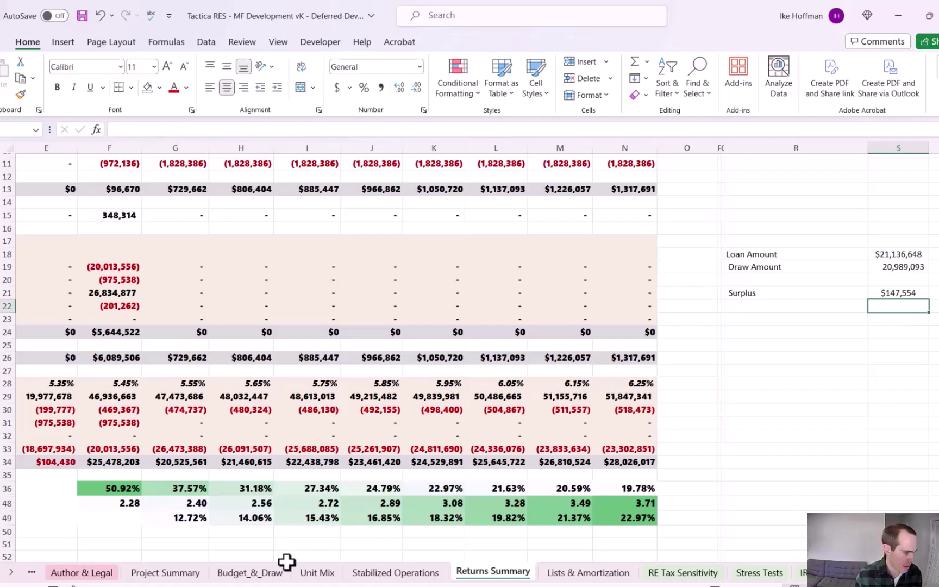
Step: Look at the Budget_&_Draw sheet, then return to Returns Summary showing the $147,554 Surplus
click(266, 573)
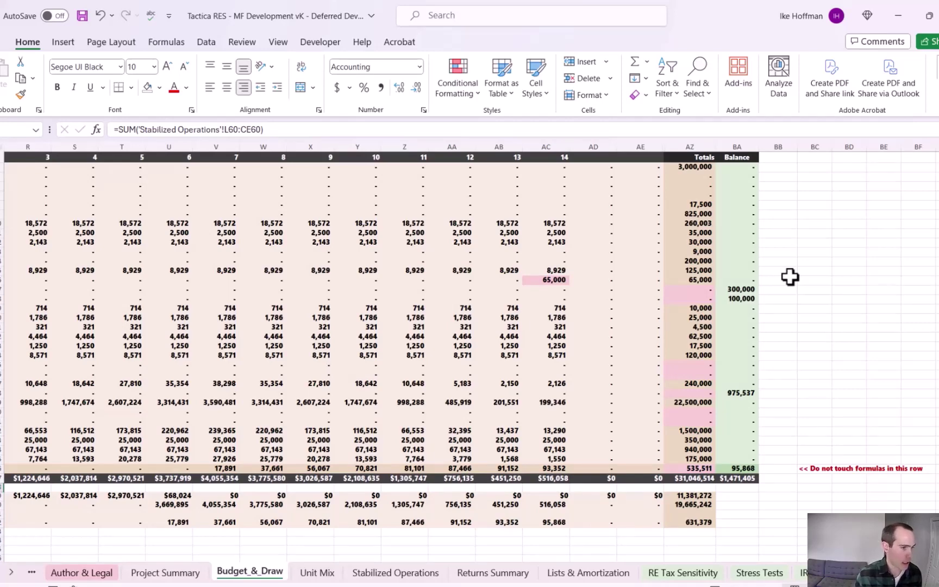
click(507, 579)
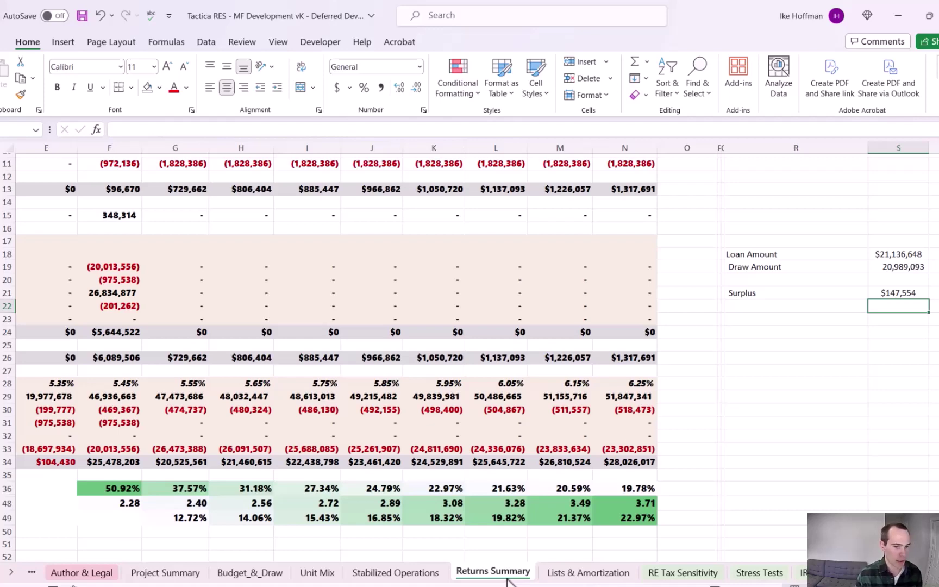
Step: Change Pre-Leased at C.O. on Project Summary to 10%
click(165, 573)
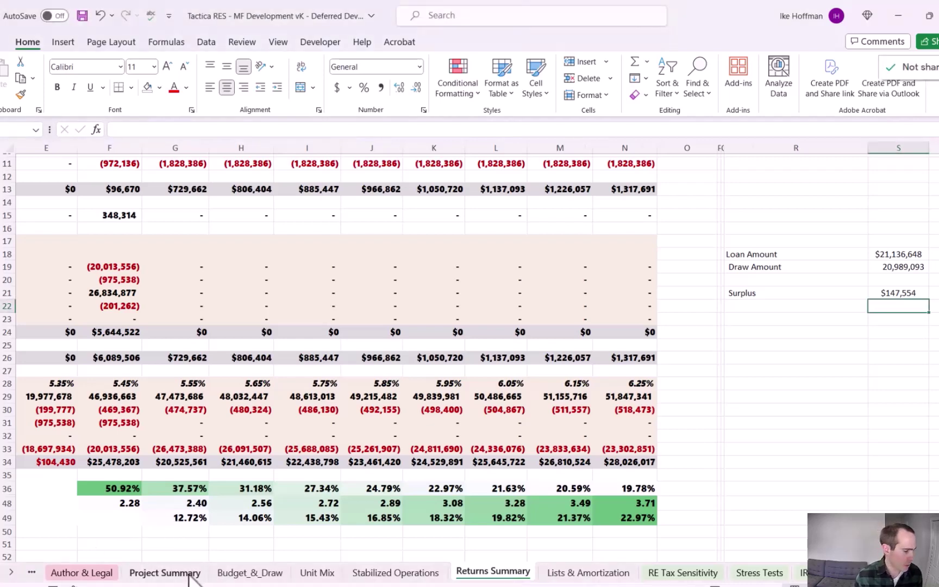
scroll(472, 467, down, 2)
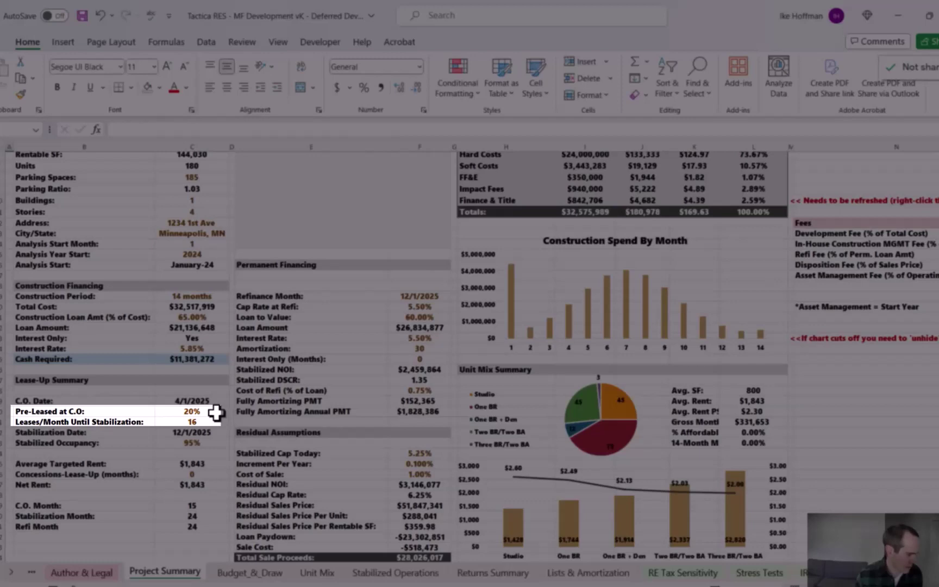
click(216, 413)
text(1)
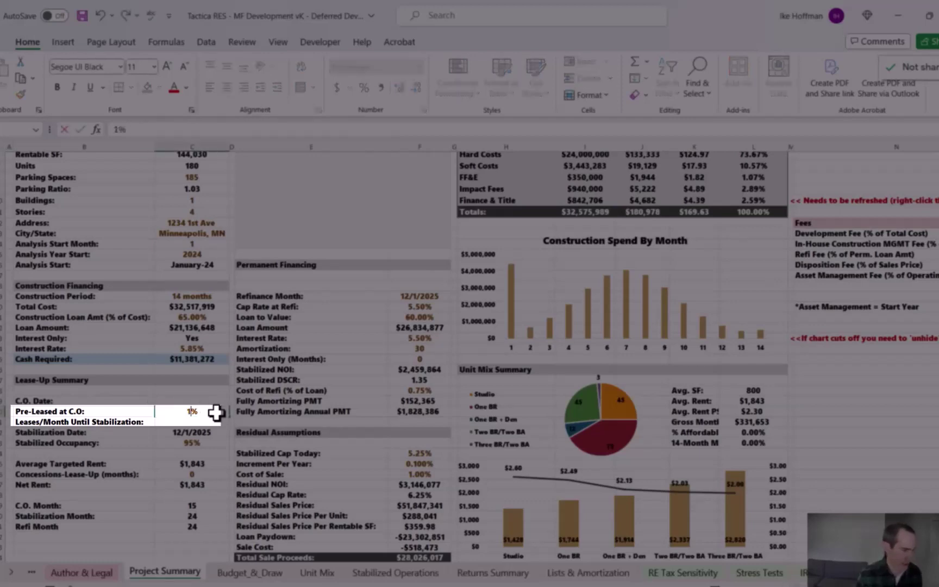
text(0)
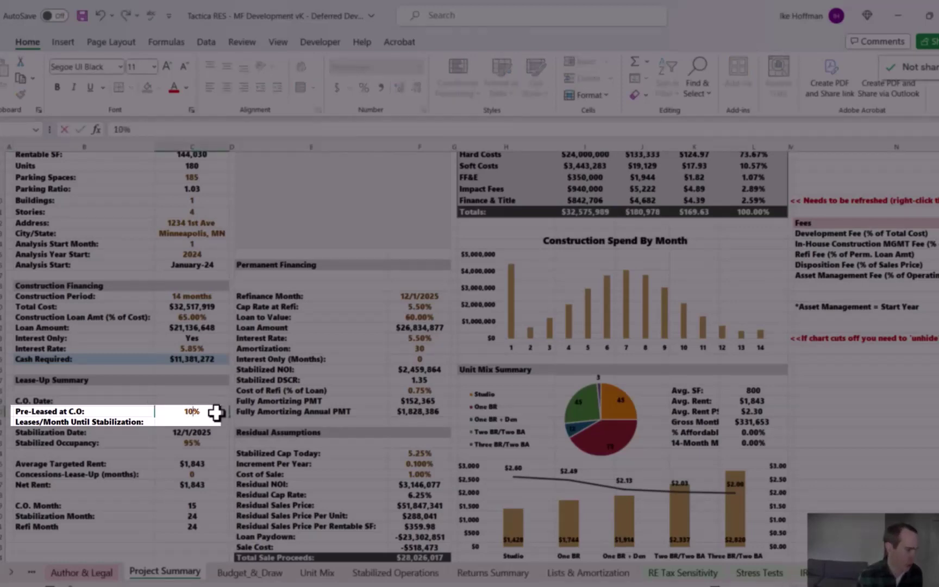
key(Return)
Step: Repoint the Draw Amount formula to G19 and G20, making the Surplus -$47,788
click(493, 572)
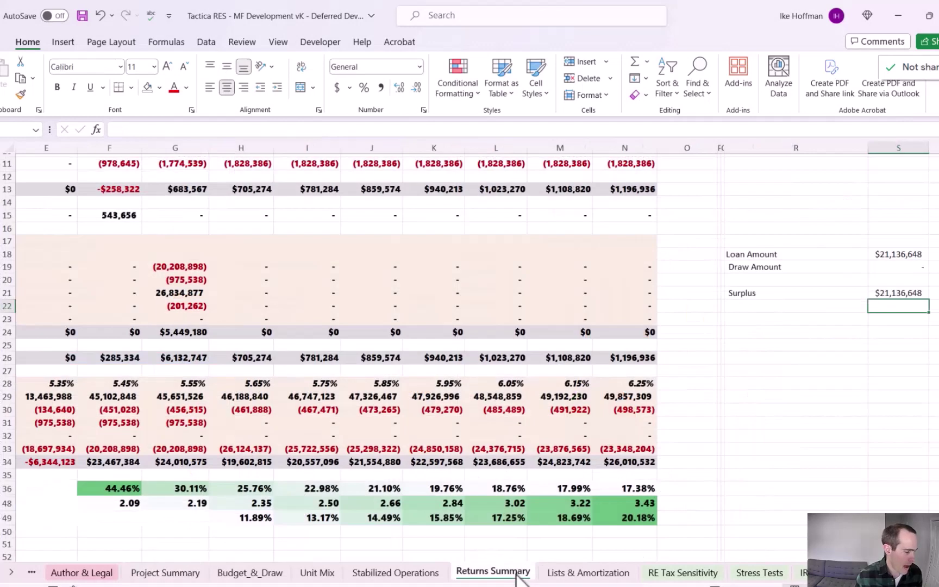
scroll(777, 473, up, 1)
click(907, 305)
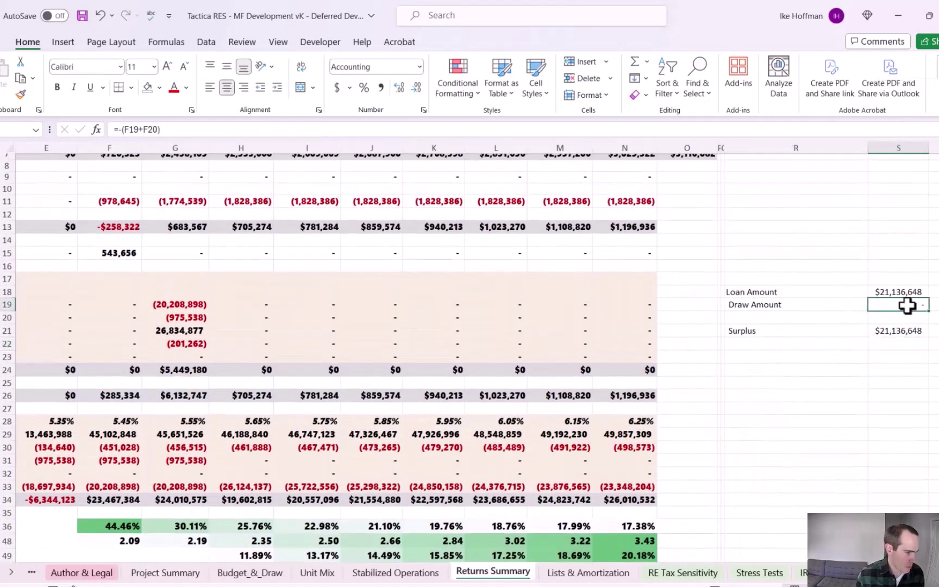
click(191, 130)
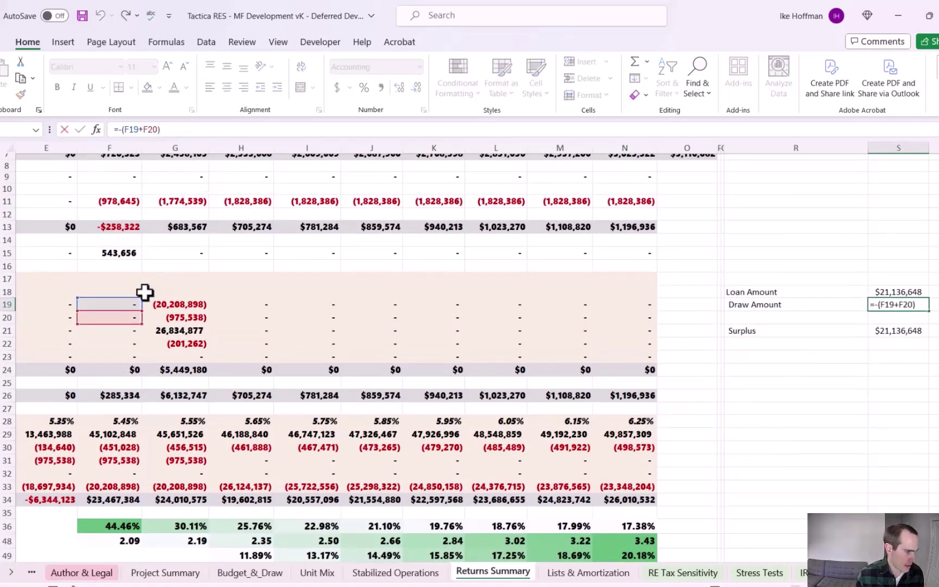
drag(122, 298, 176, 304)
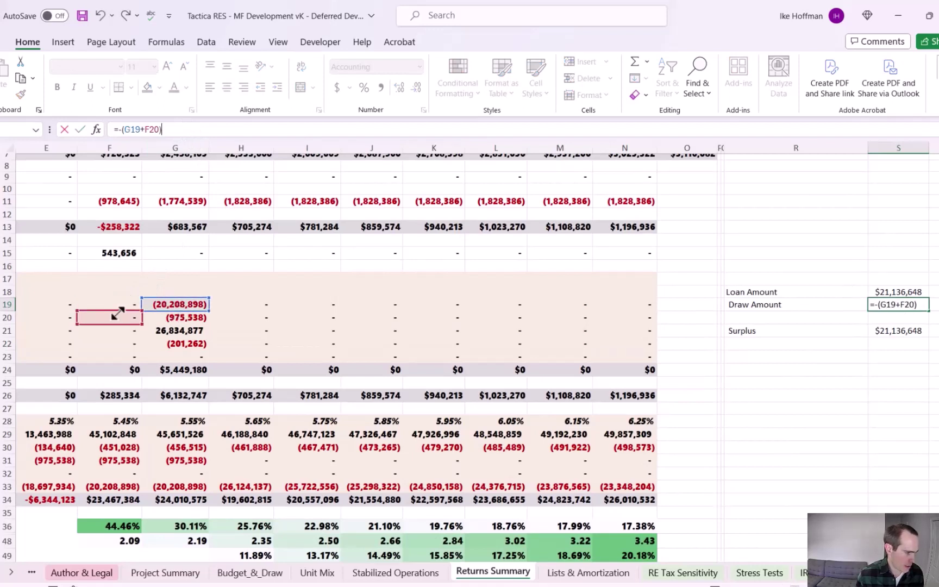
drag(116, 317, 170, 321)
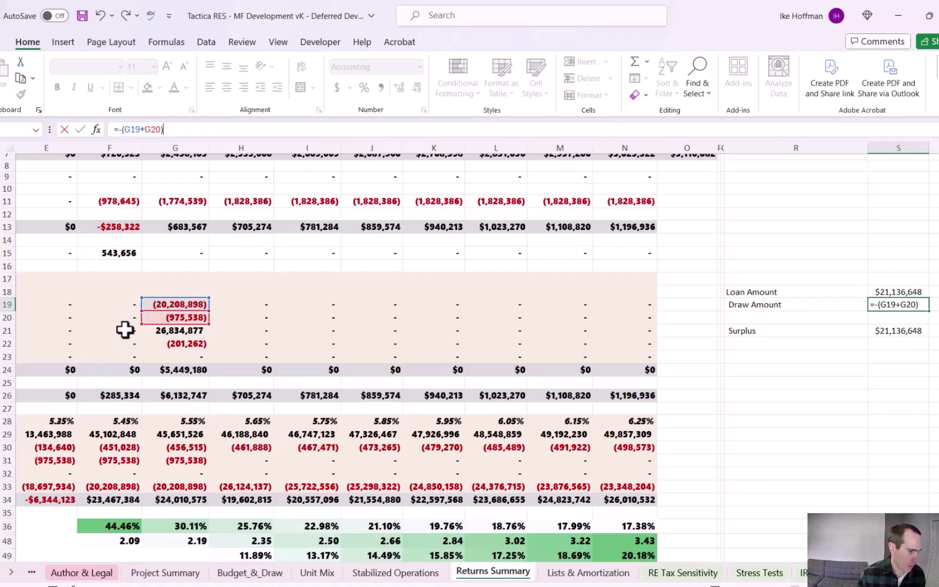
key(Return)
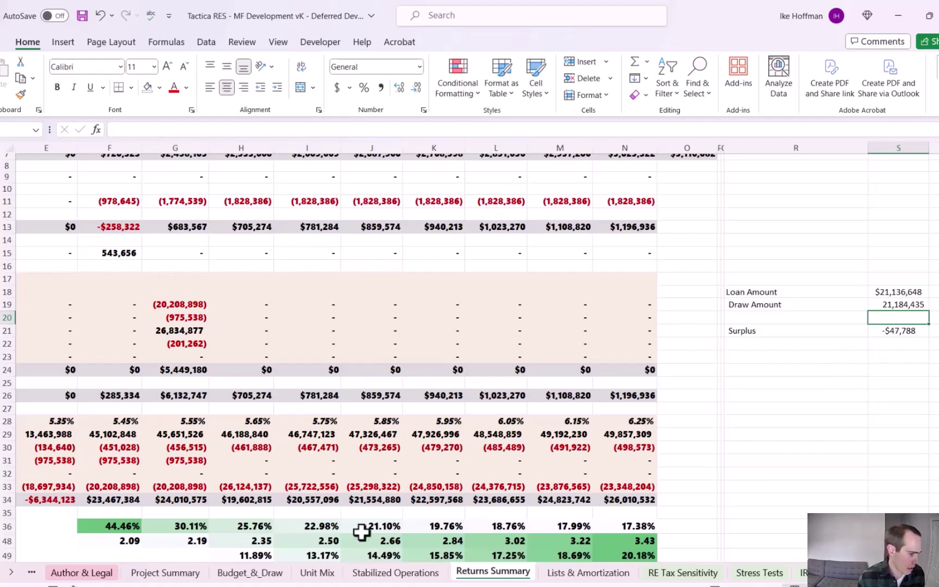
Step: Scroll Stabilized Operations to the Loan Draw After C.O. and Remaining Loan rows
click(424, 572)
scroll(625, 413, down, 12)
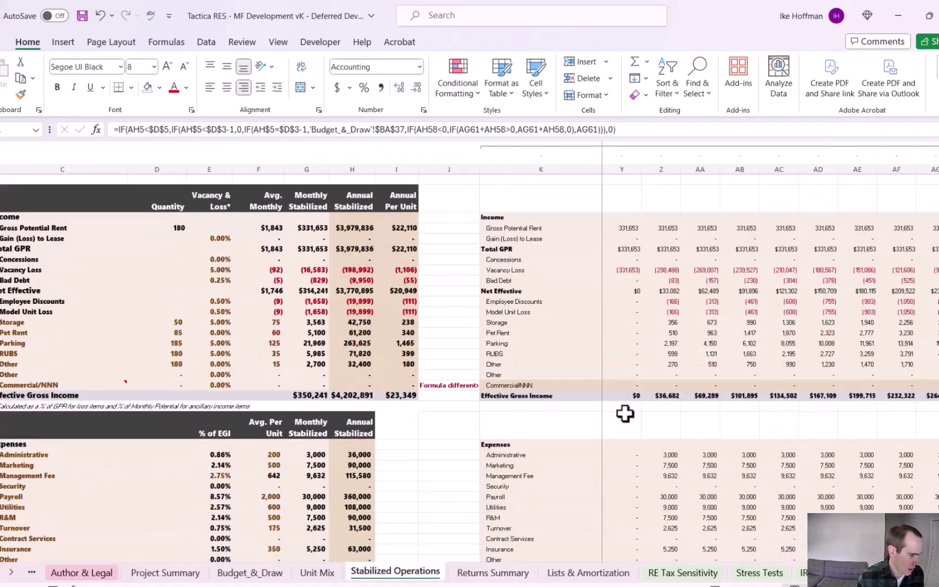
scroll(627, 424, left, 4)
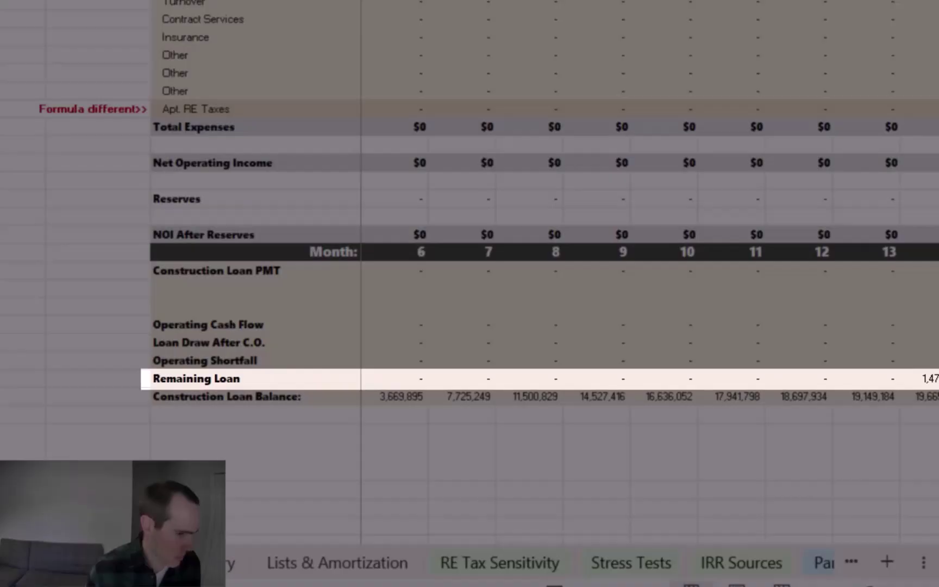
scroll(650, 218, right, 7)
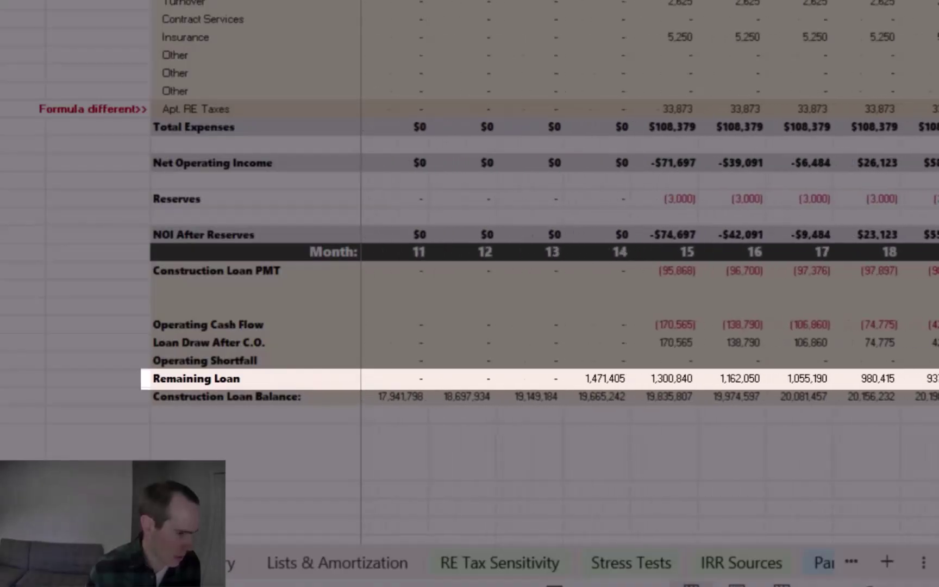
scroll(545, 409, right, 1)
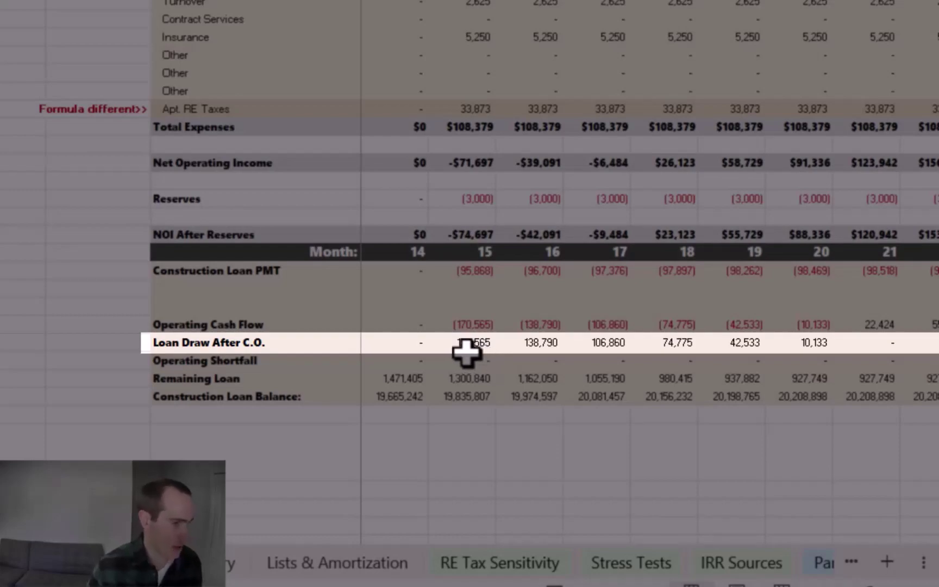
scroll(606, 379, right, 3)
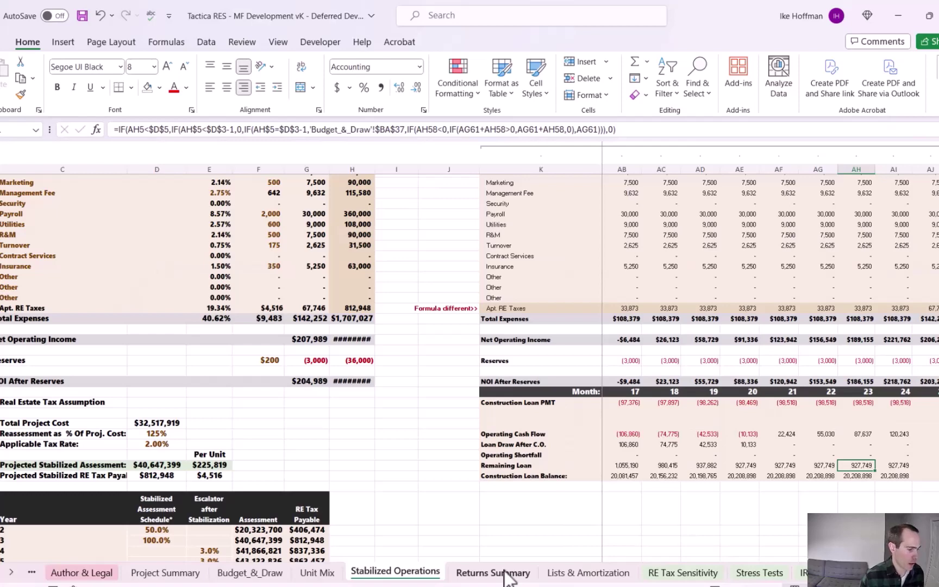
Step: Review Returns Summary, where the check still shows a -$47,788 Surplus
click(504, 572)
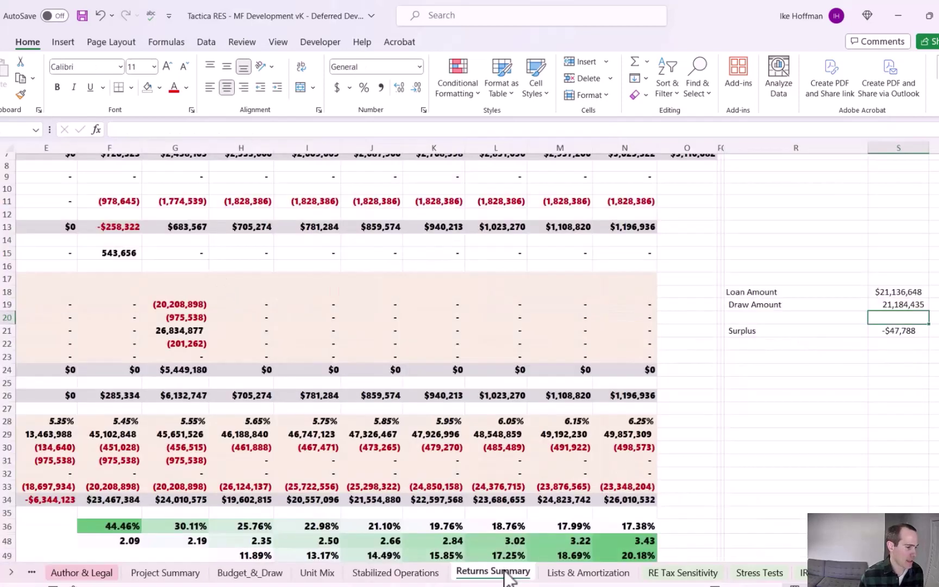
scroll(468, 353, left, 3)
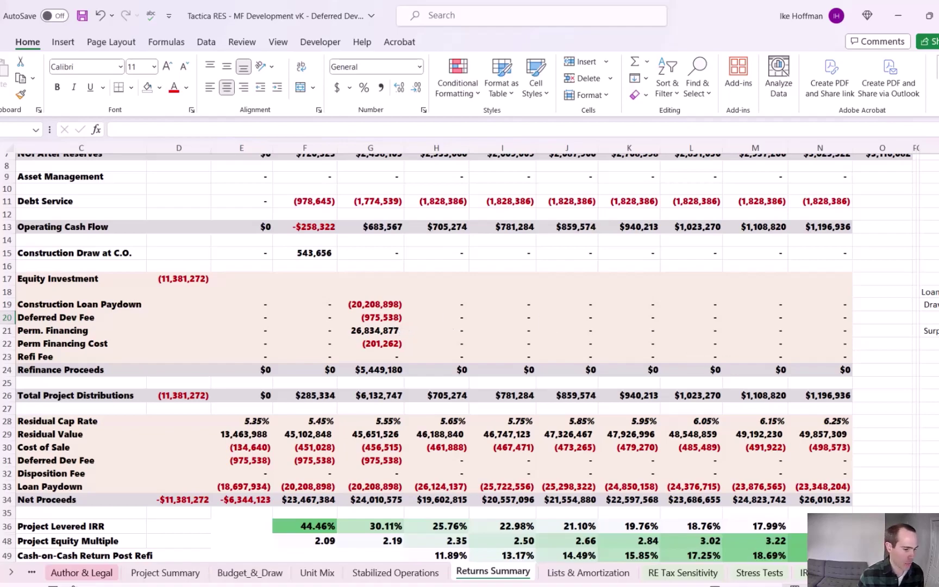
scroll(477, 351, right, 3)
Step: Change the Budget_&_Draw Operating Shortfall amount from 300000 to 350000, then recheck Returns Summary's Surplus
click(250, 571)
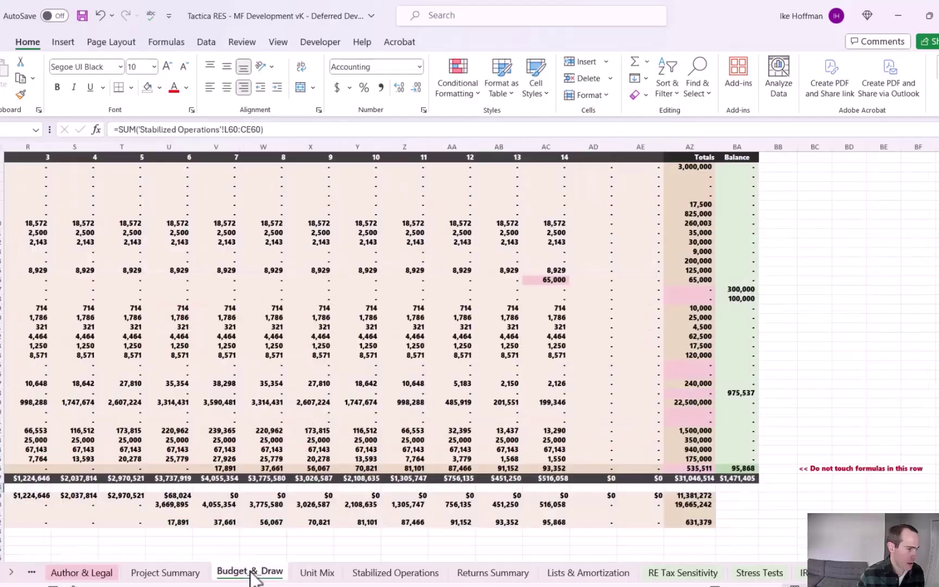
scroll(782, 549, left, 5)
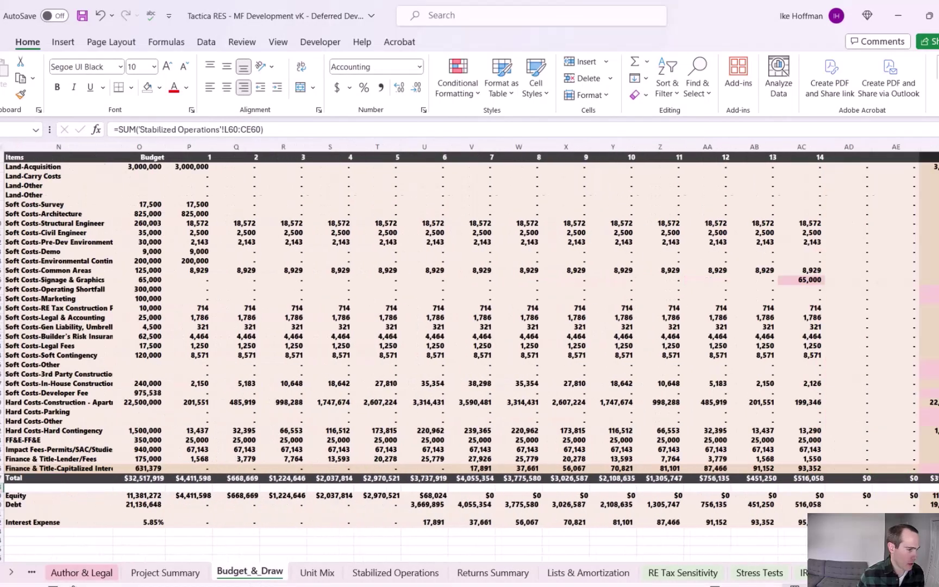
scroll(472, 326, left, 10)
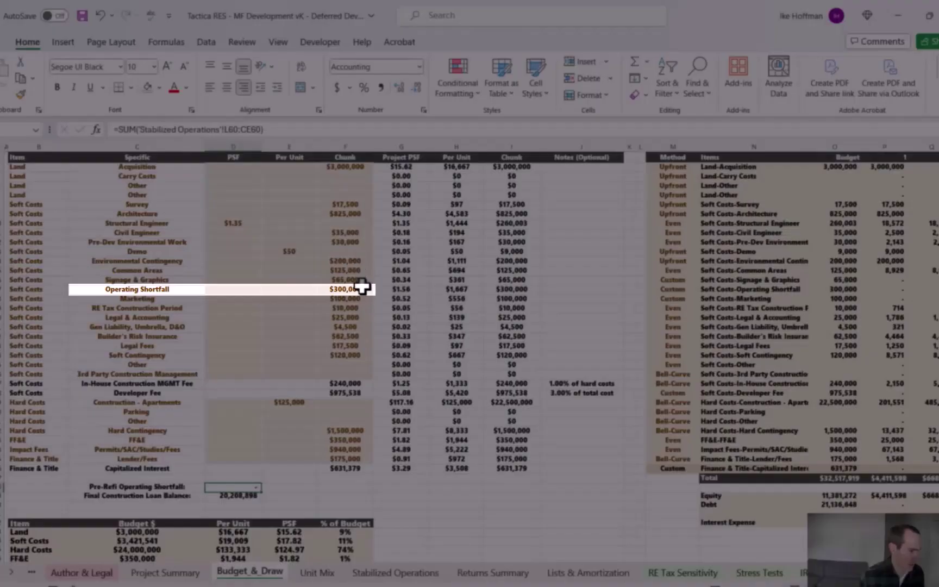
click(361, 289)
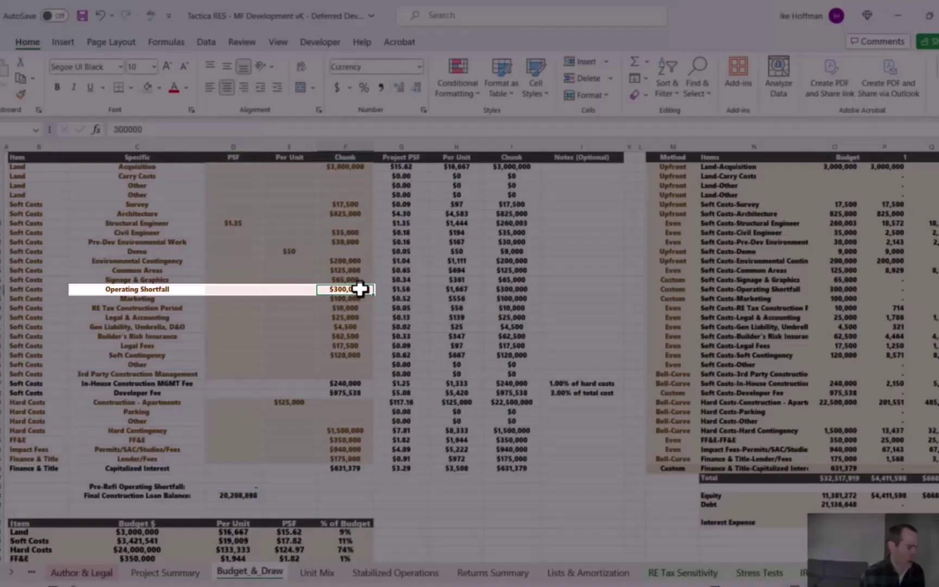
click(120, 130)
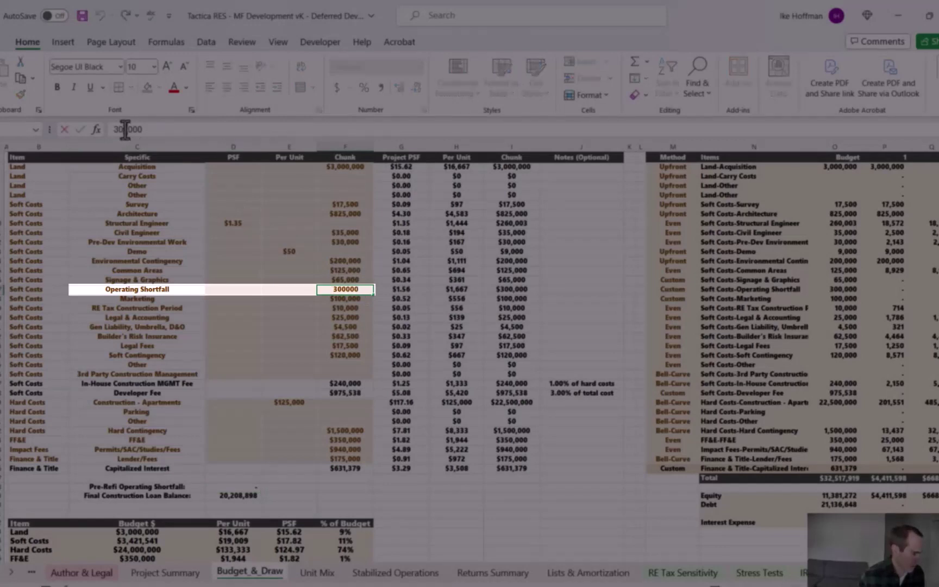
key(BackSpace)
text(5)
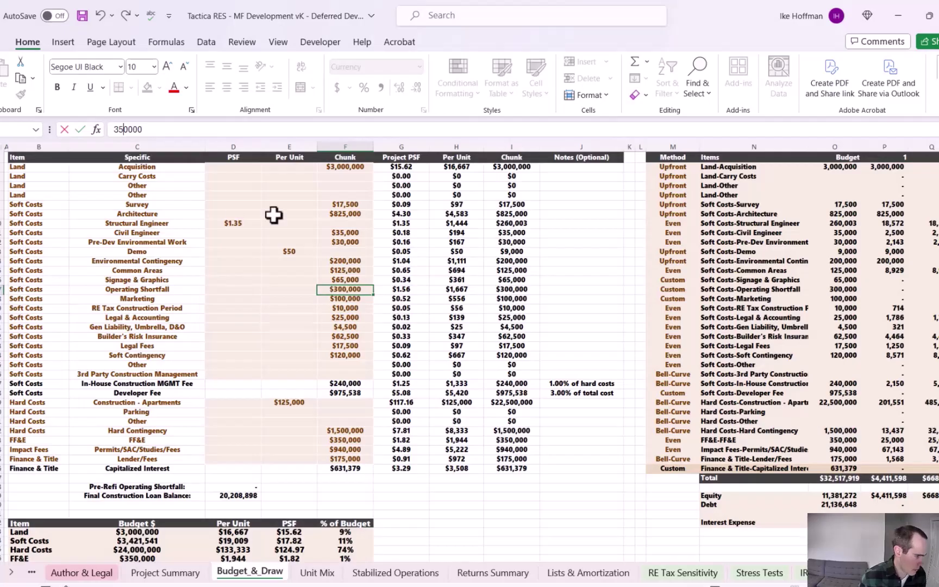
key(Return)
click(492, 573)
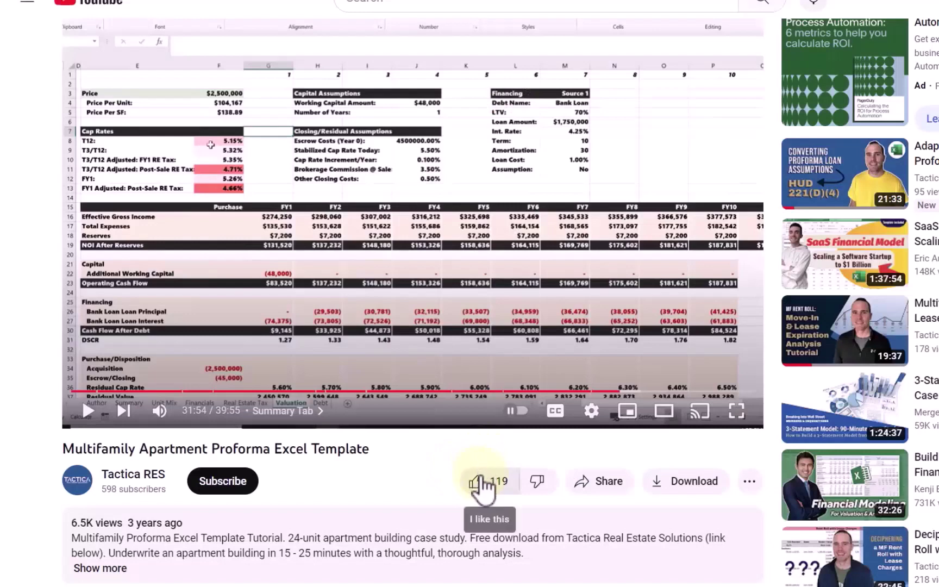
Step: Subscribe to the Tactica RES channel and bring up its notification bell options
click(250, 486)
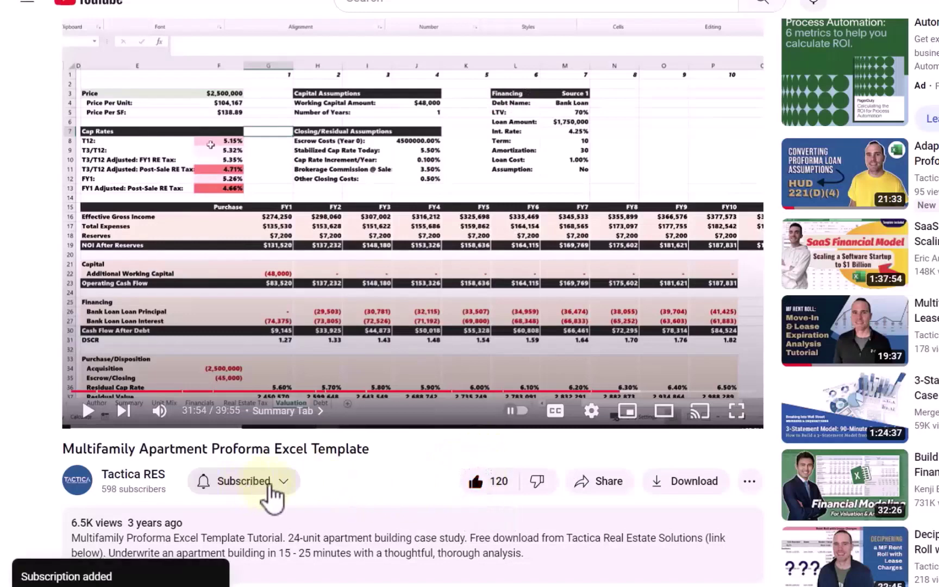
click(283, 483)
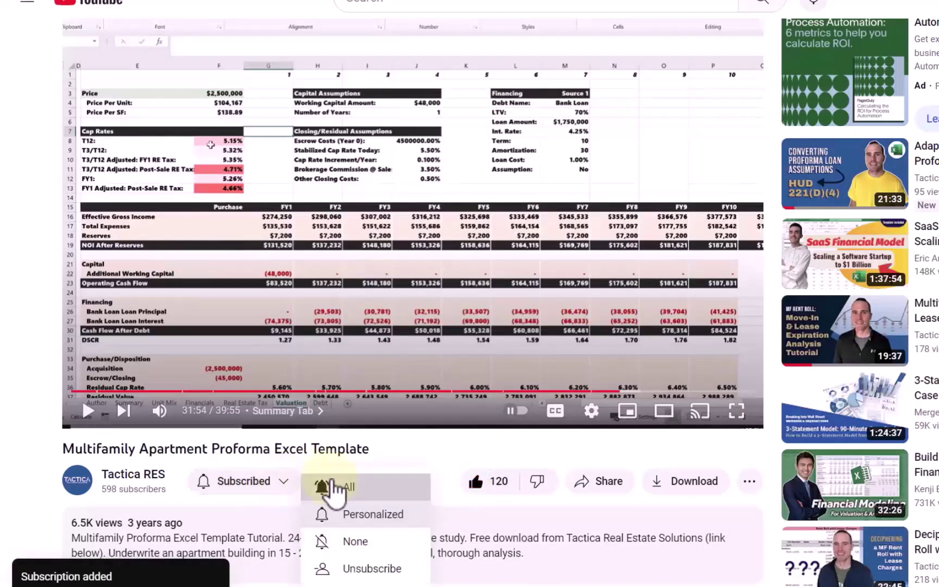